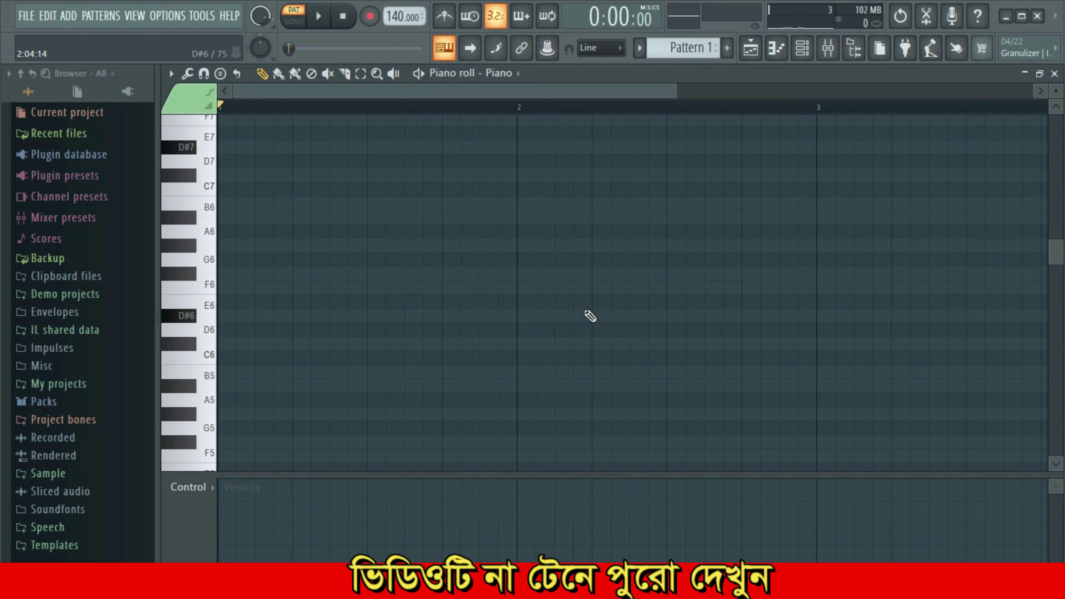
- Draw a one-bar chord of C6, D#6 and A6 filling bar 1 of the piano roll
drag(675, 91, 1058, 96)
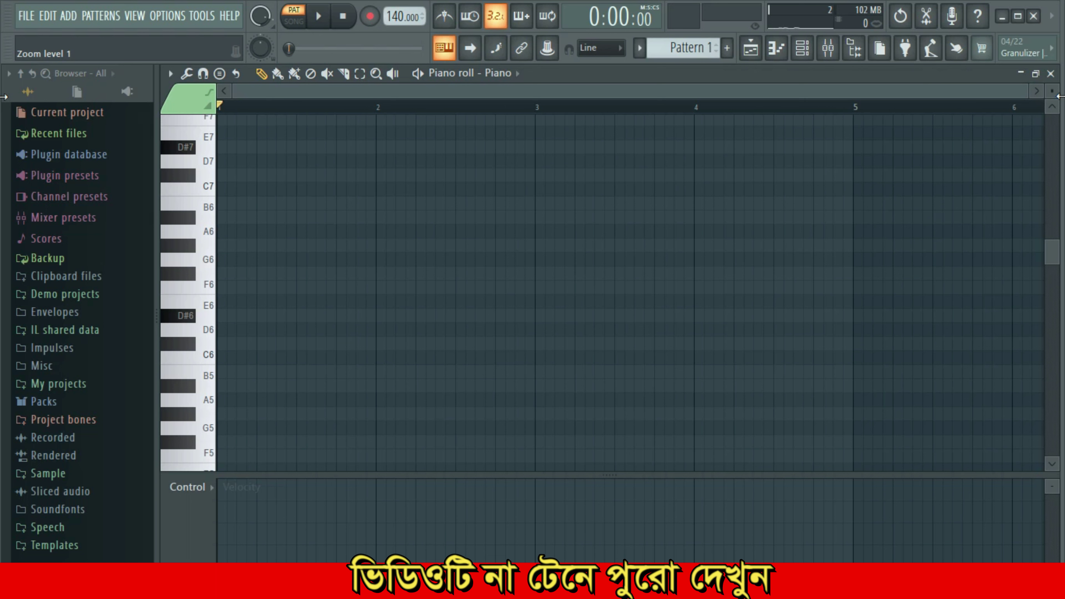
click(268, 357)
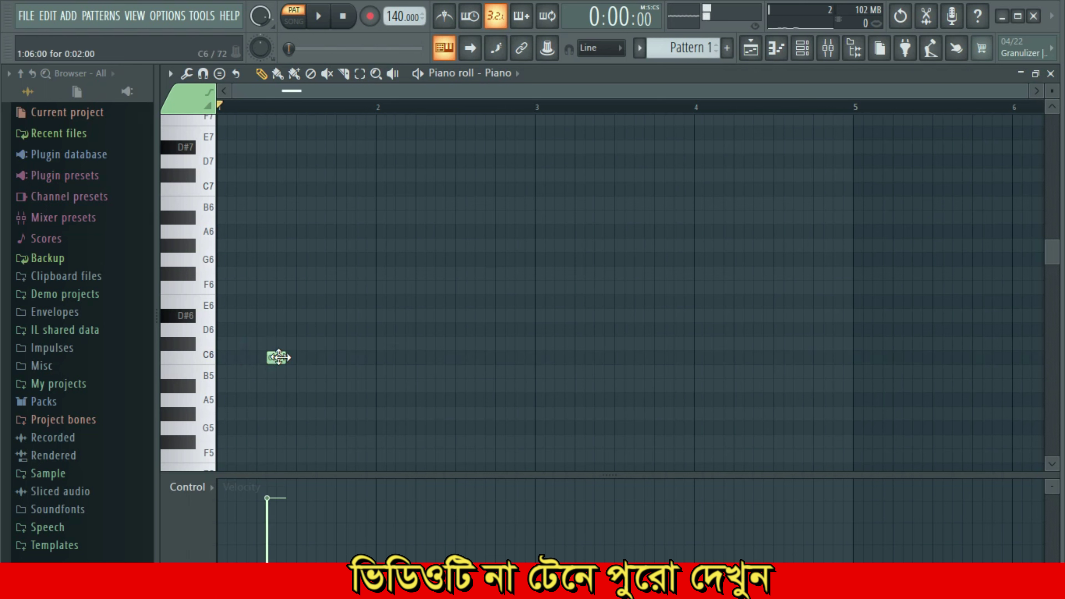
drag(305, 360, 254, 350)
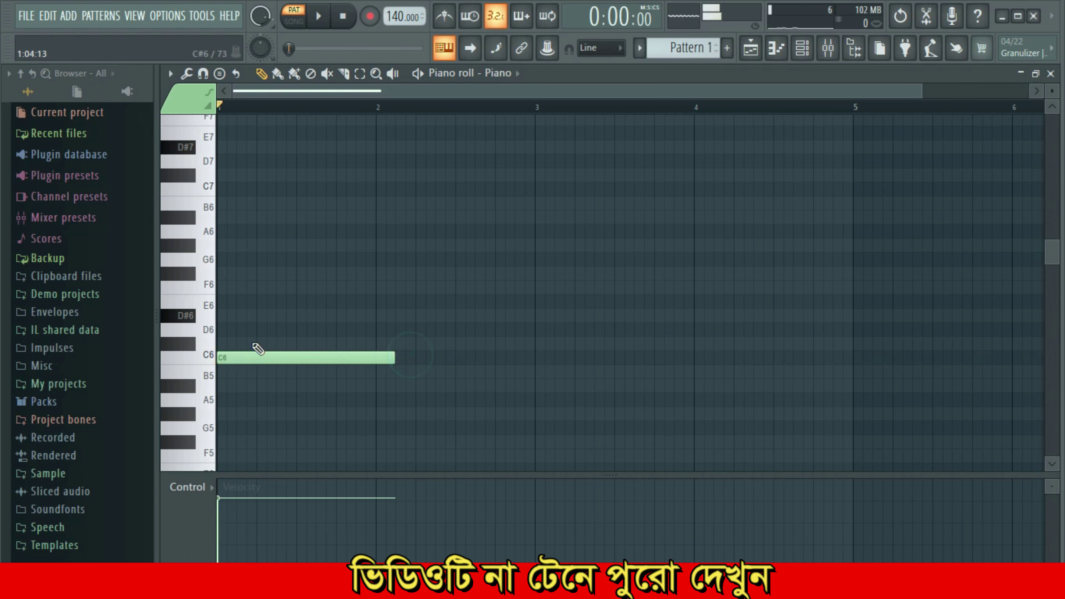
drag(399, 361, 376, 360)
drag(289, 330, 239, 310)
drag(252, 231, 242, 232)
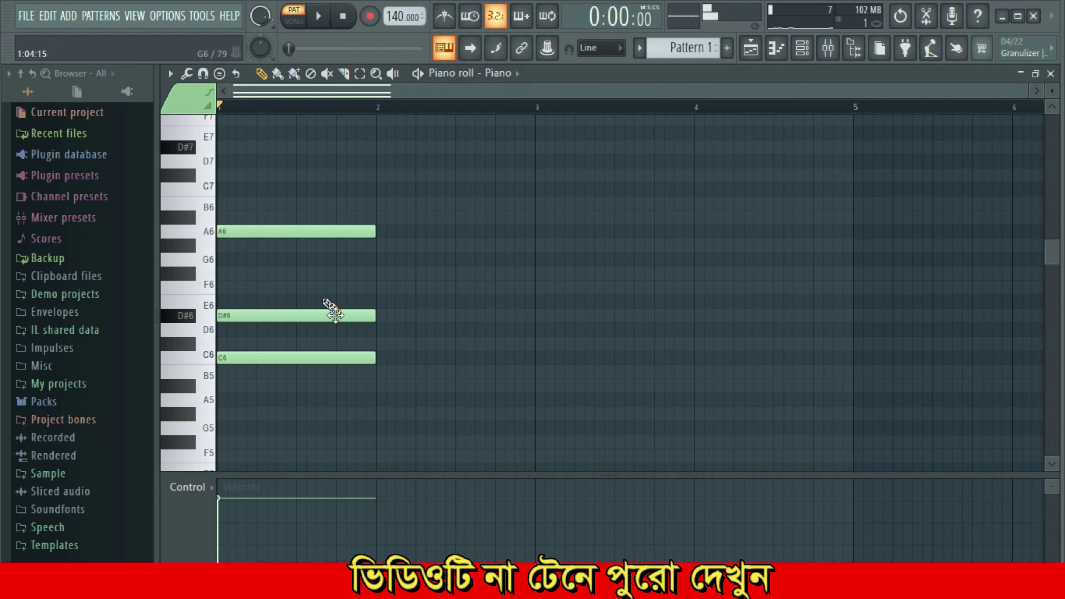
- Add one-bar chords of A5, D6 and F6 in bar 2 and F#5, D#6 and G#6 in bar 3
click(380, 398)
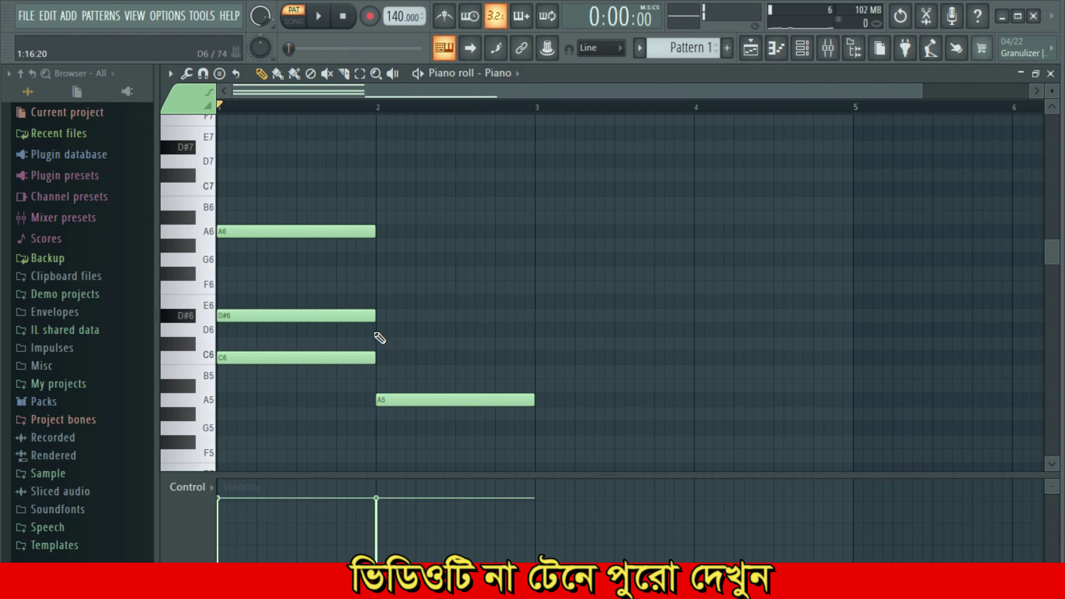
click(377, 332)
click(378, 289)
click(536, 442)
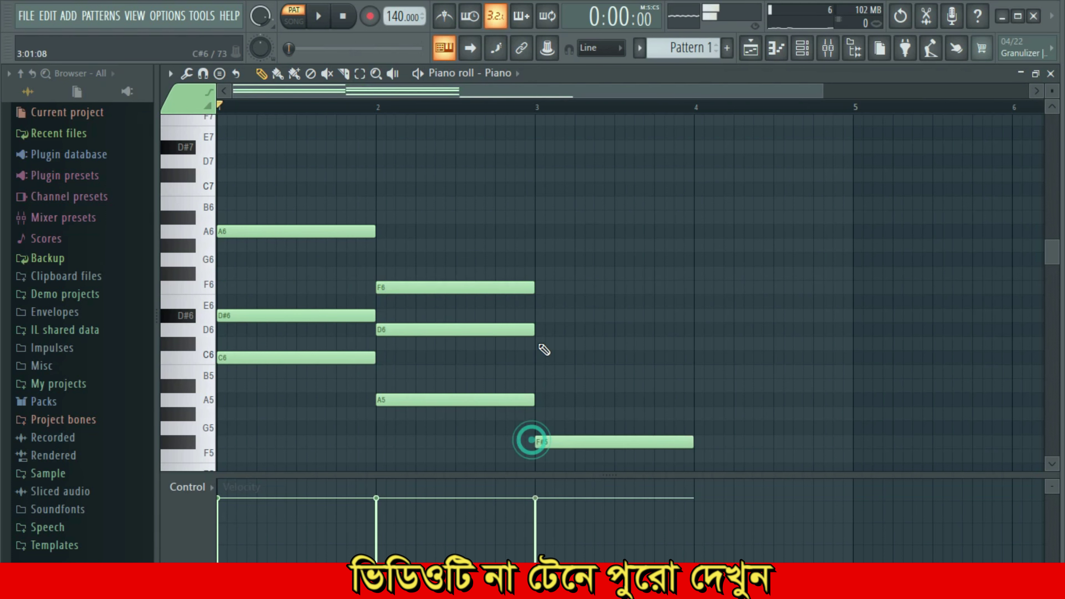
click(533, 316)
click(533, 245)
- Build a one-bar chord of A#5, D6 and F#6 in bar 4, aligned to the bar start
click(688, 274)
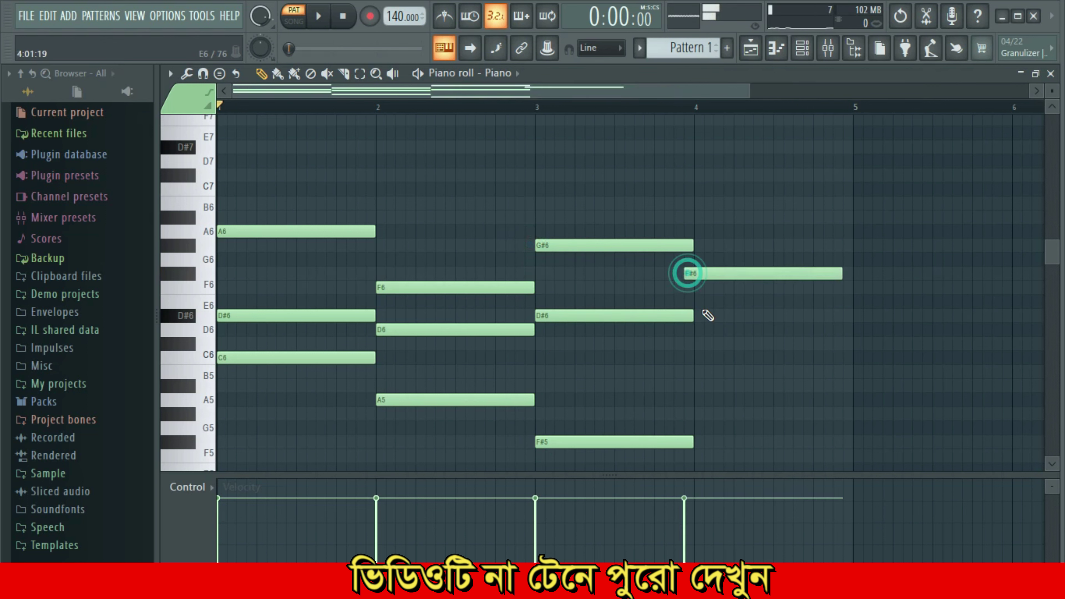
click(695, 332)
click(697, 372)
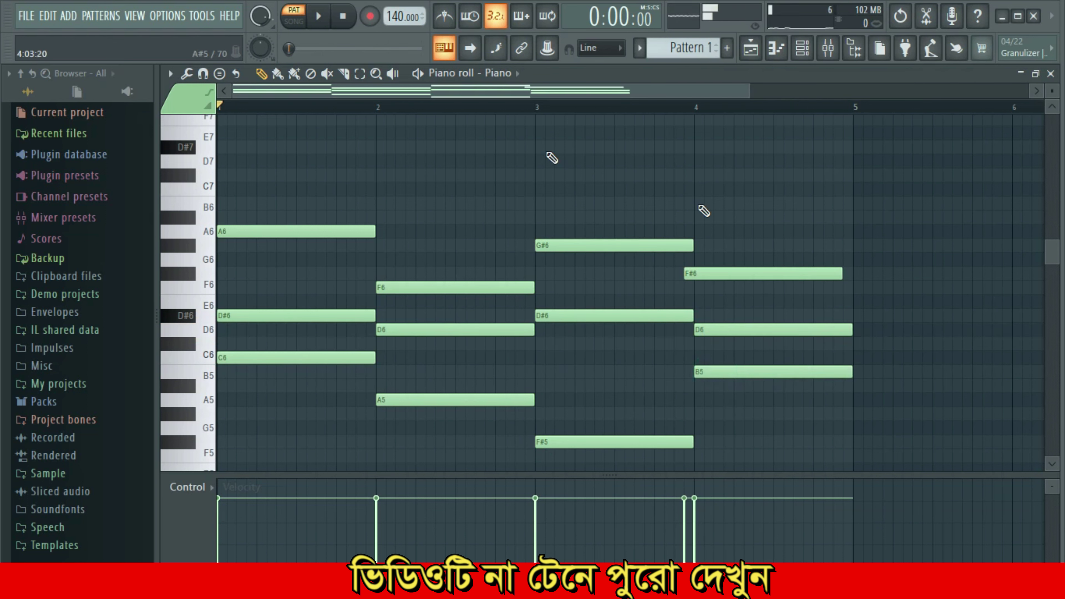
drag(720, 274, 732, 274)
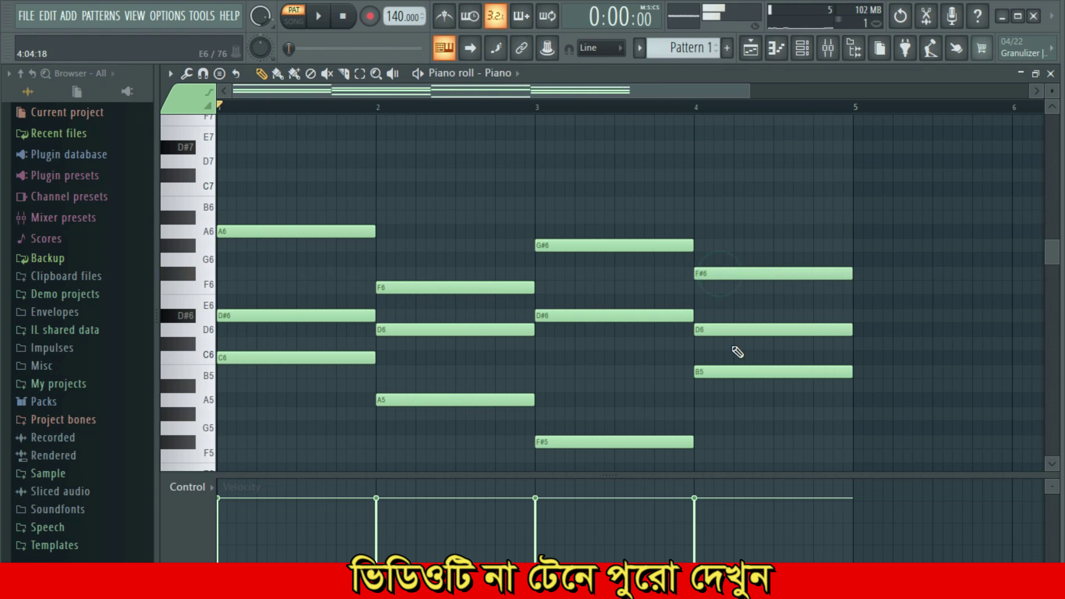
drag(731, 373, 730, 385)
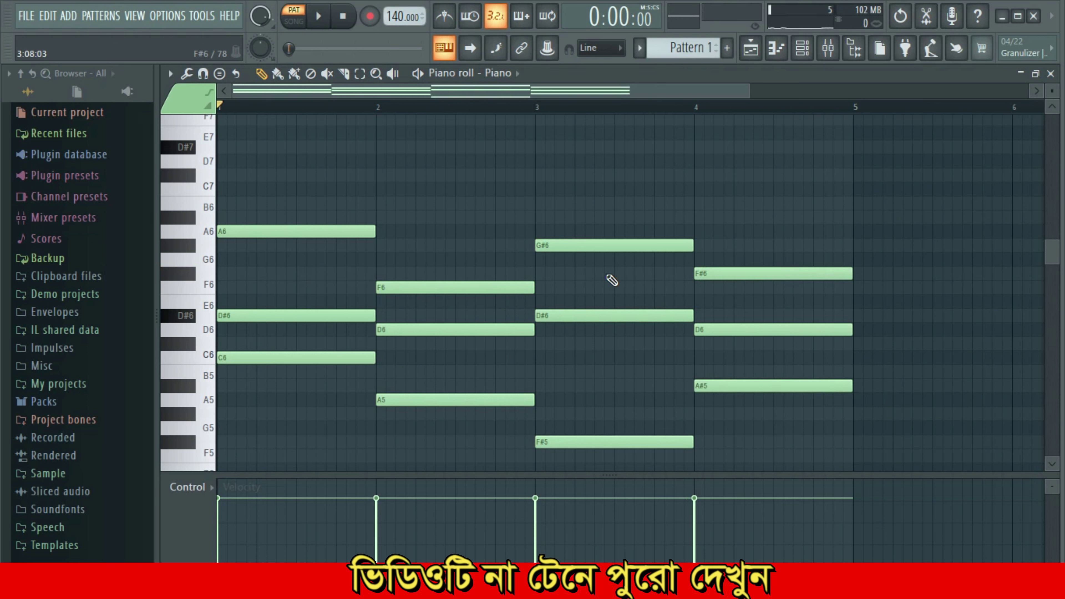
- Play back the four-bar chord progression once and stop it
drag(1058, 253, 1058, 258)
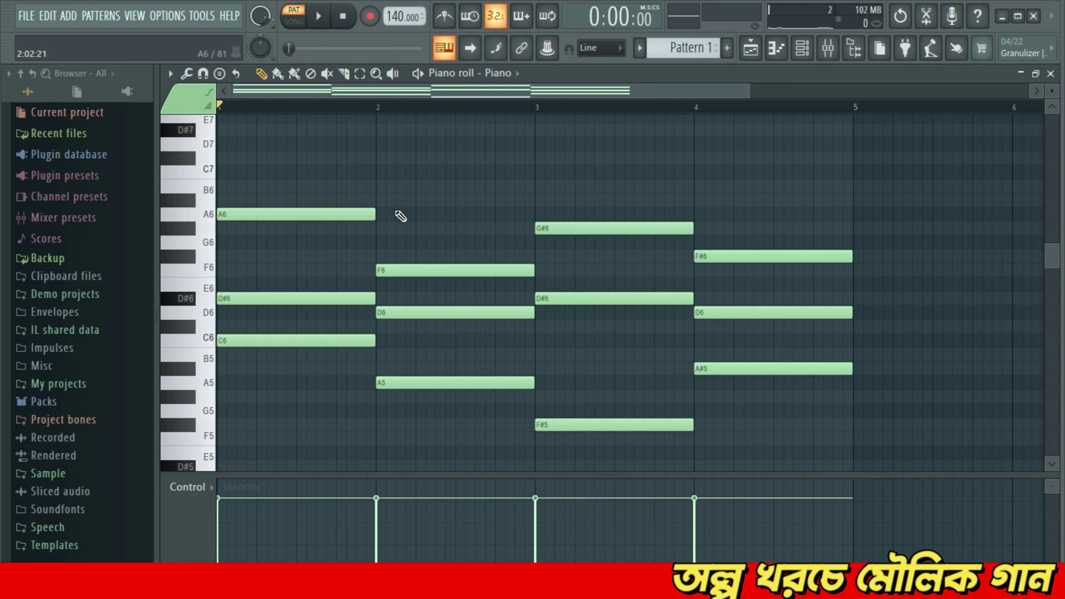
key(space)
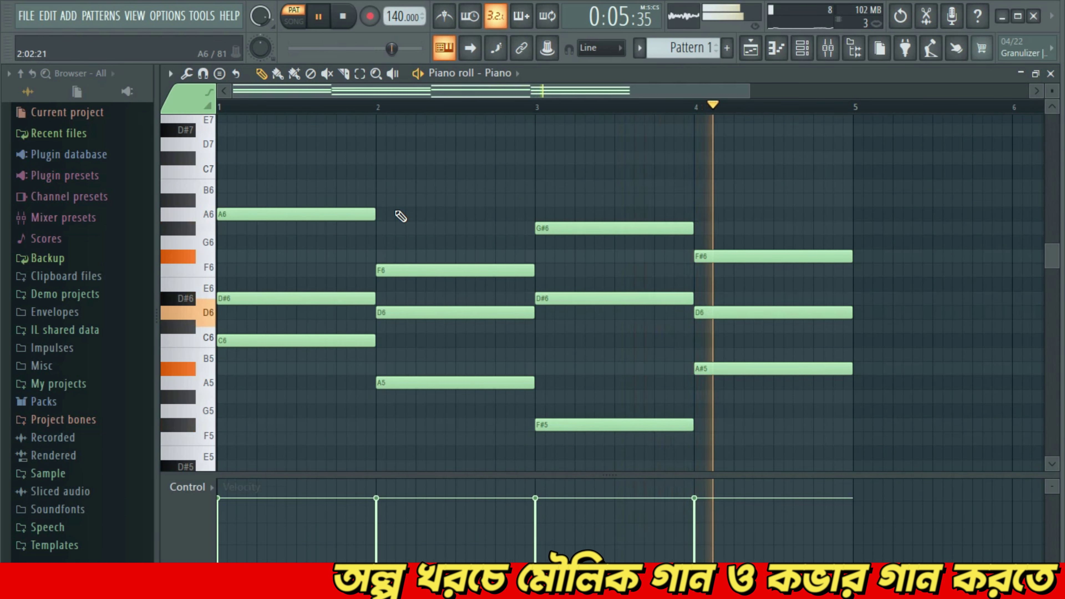
key(space)
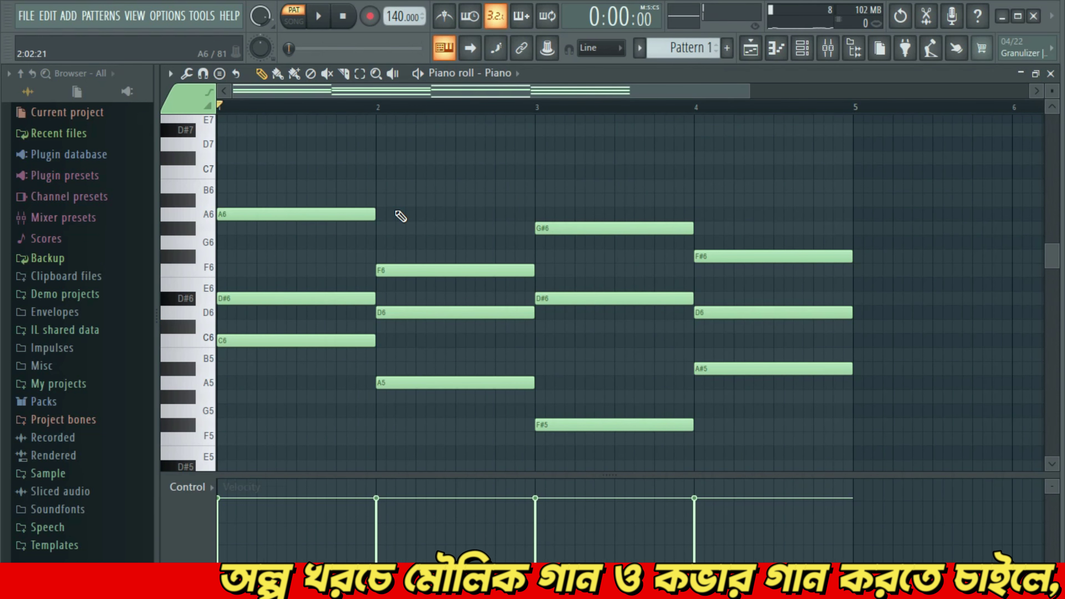
- Transpose all the notes down one octave and audition the lowered progression
key(ctrl+a)
key(ctrl+Down)
scroll(398, 231, down, 5)
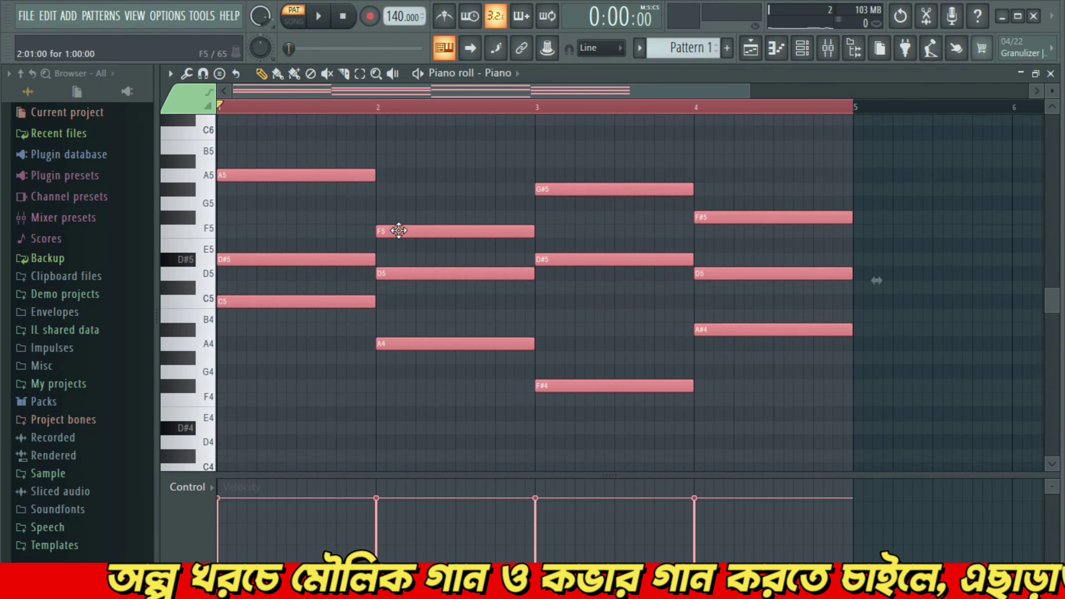
key(space)
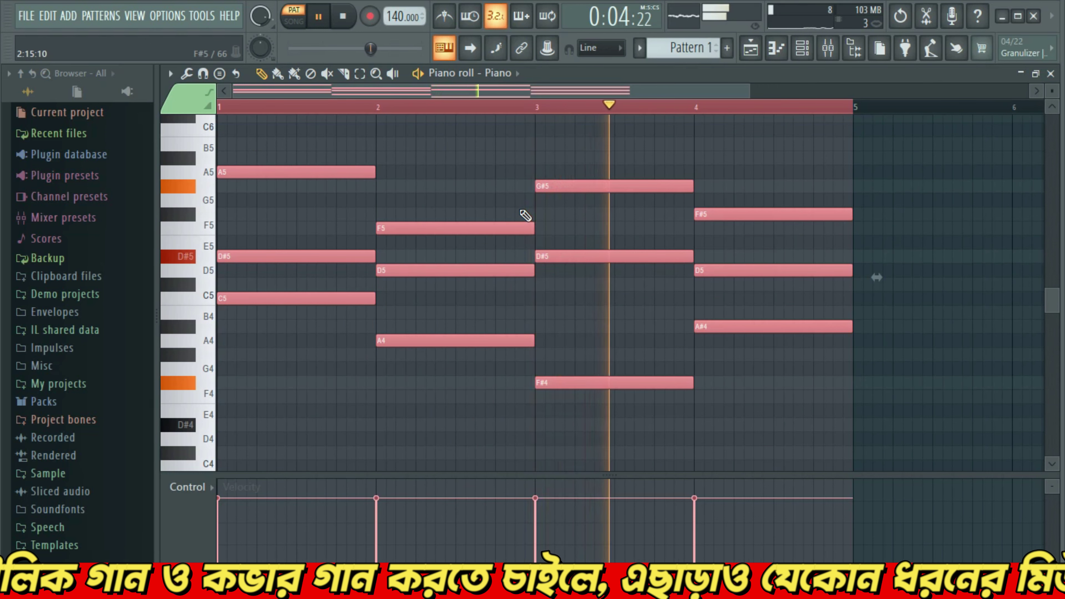
key(space)
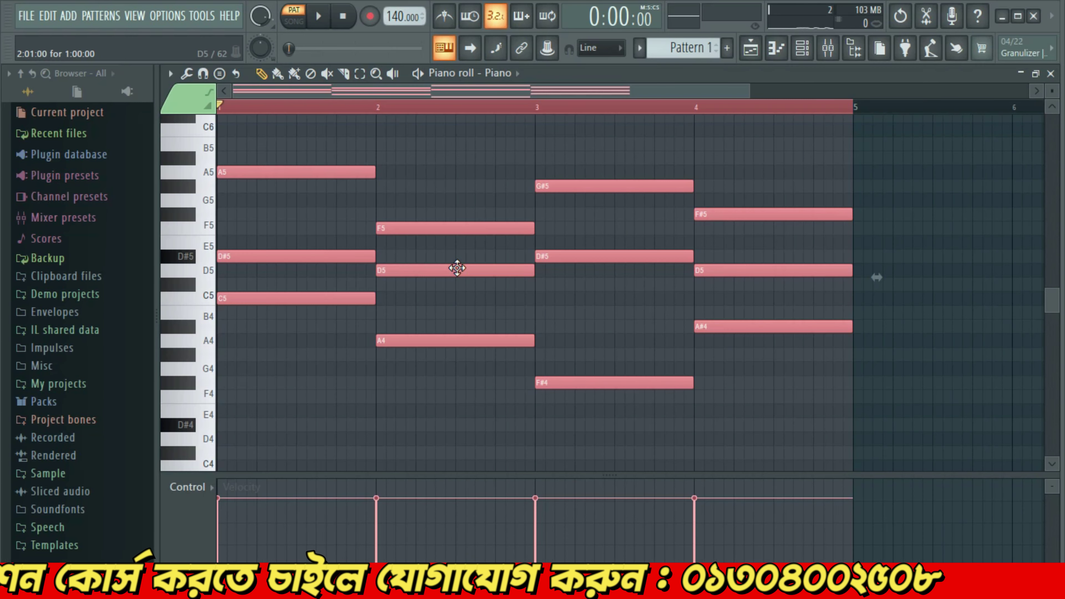
- Open the limiter/transposer for the selected notes and restrict them to key D# with the Major chord
key(alt+k)
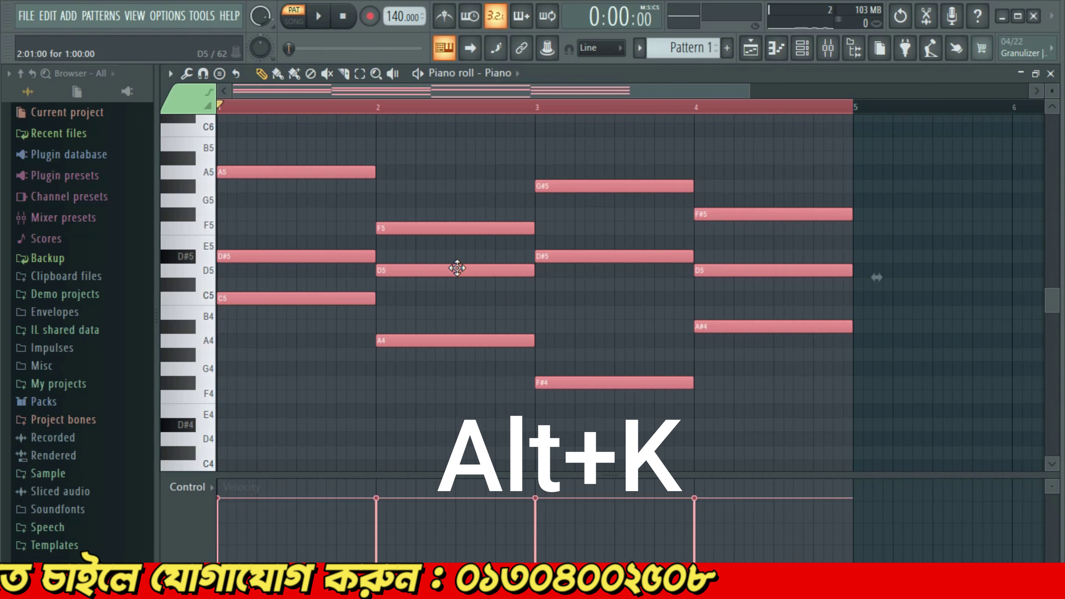
key(alt+k)
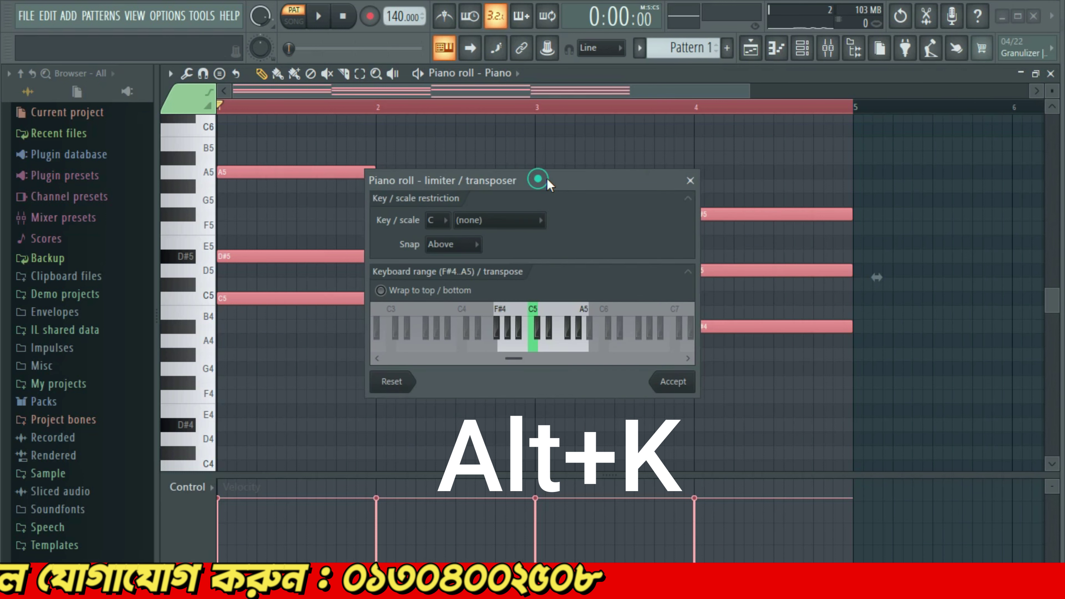
drag(537, 180, 557, 181)
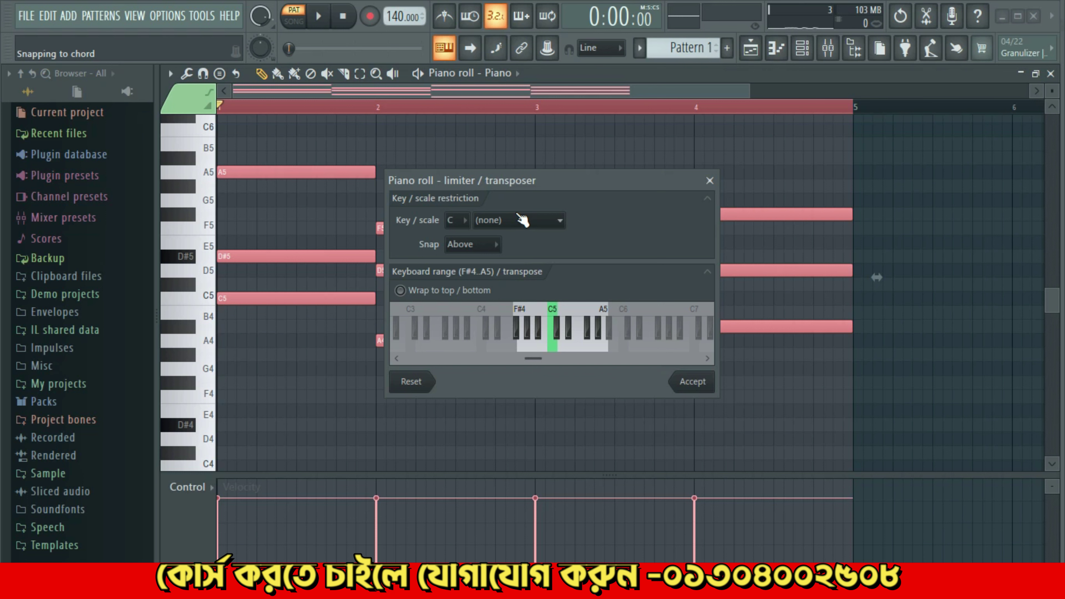
drag(529, 177, 544, 178)
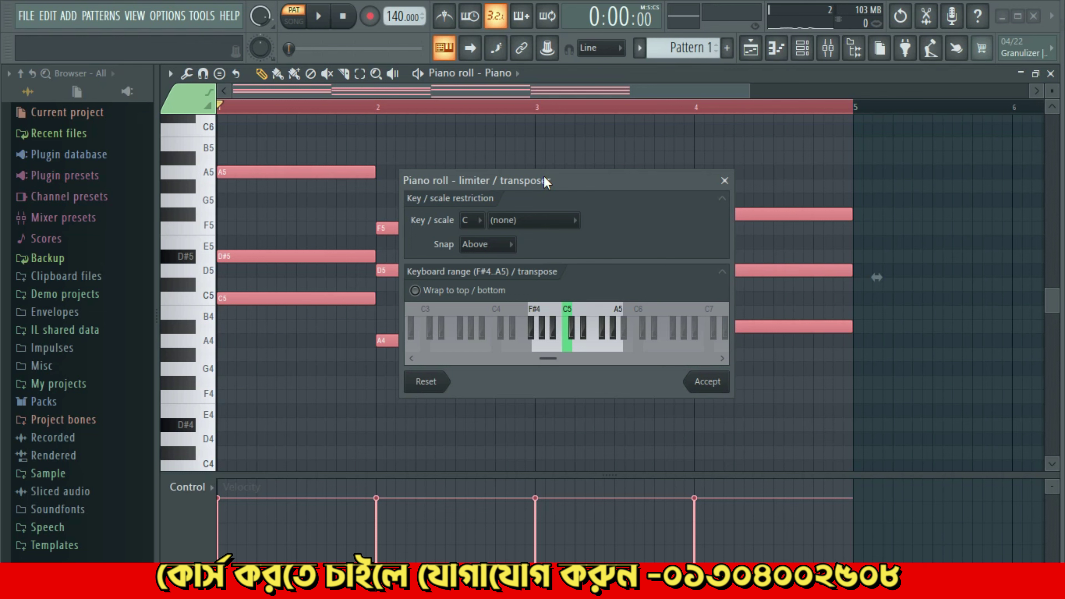
mouse_move(543, 176)
mouse_down()
mouse_move(577, 137)
mouse_move(551, 191)
mouse_up()
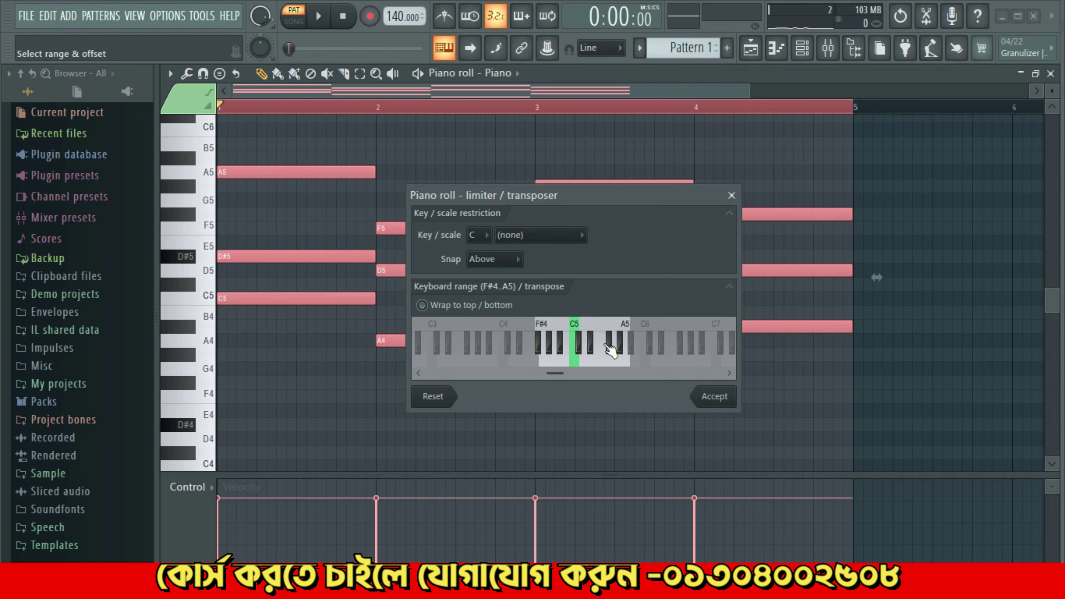
click(473, 236)
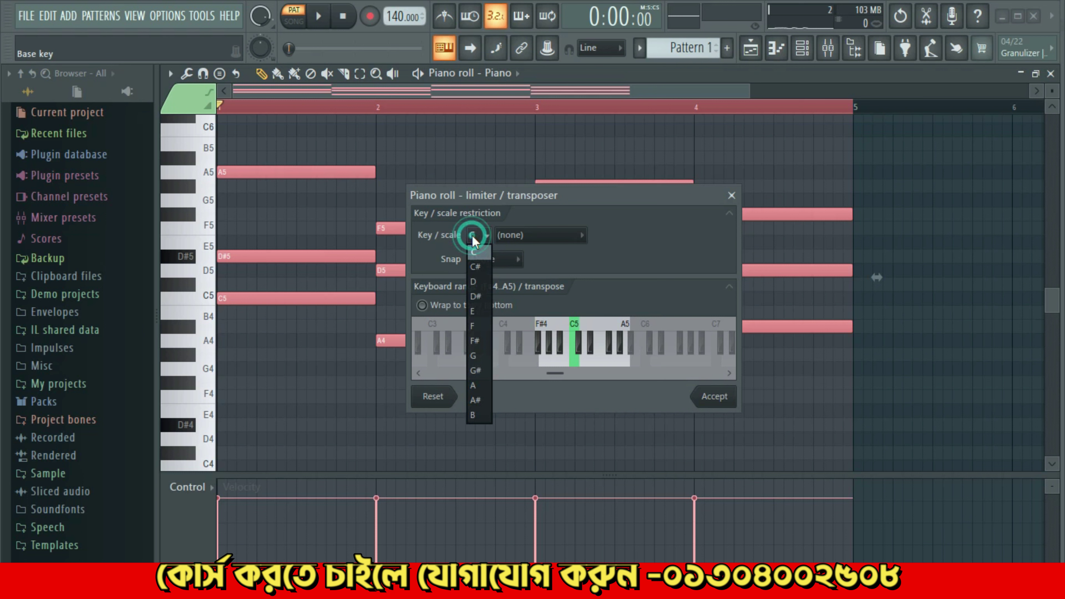
click(474, 298)
click(540, 238)
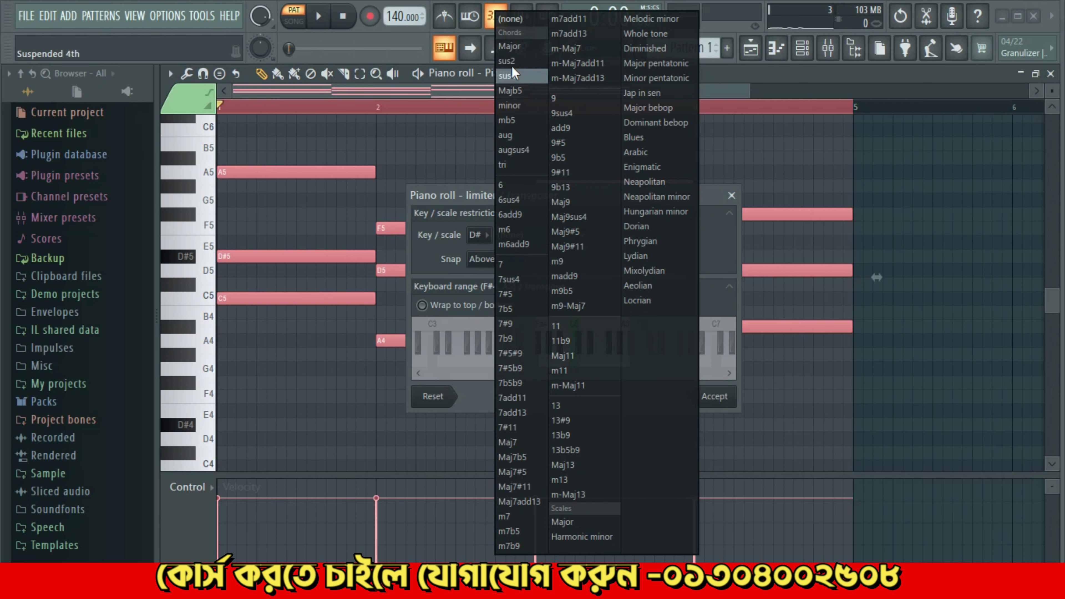
click(512, 49)
- Clear the dialog away from the notes and audition the progression with the D# Major restriction
drag(673, 195, 750, 377)
drag(744, 318, 695, 229)
key(space)
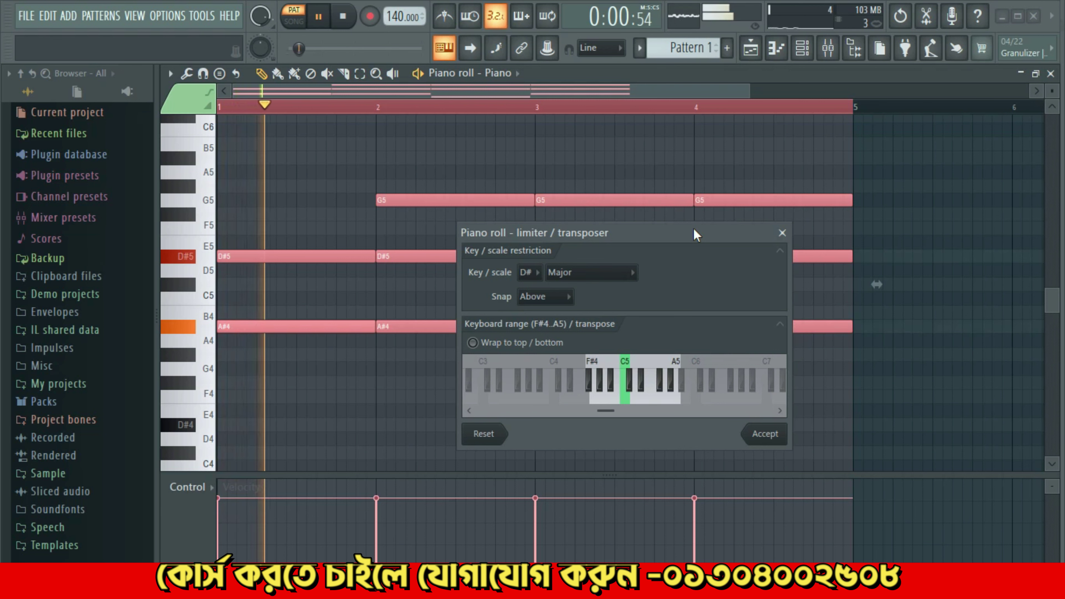
drag(693, 231, 749, 246)
key(space)
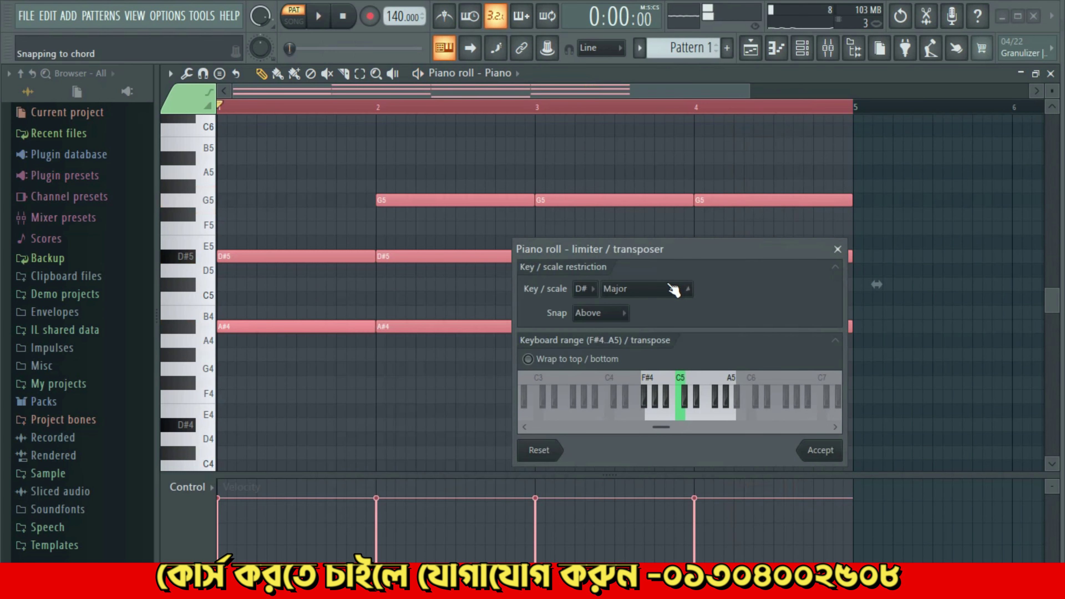
- Change the restriction to the minor chord and audition the progression in D# minor
click(661, 289)
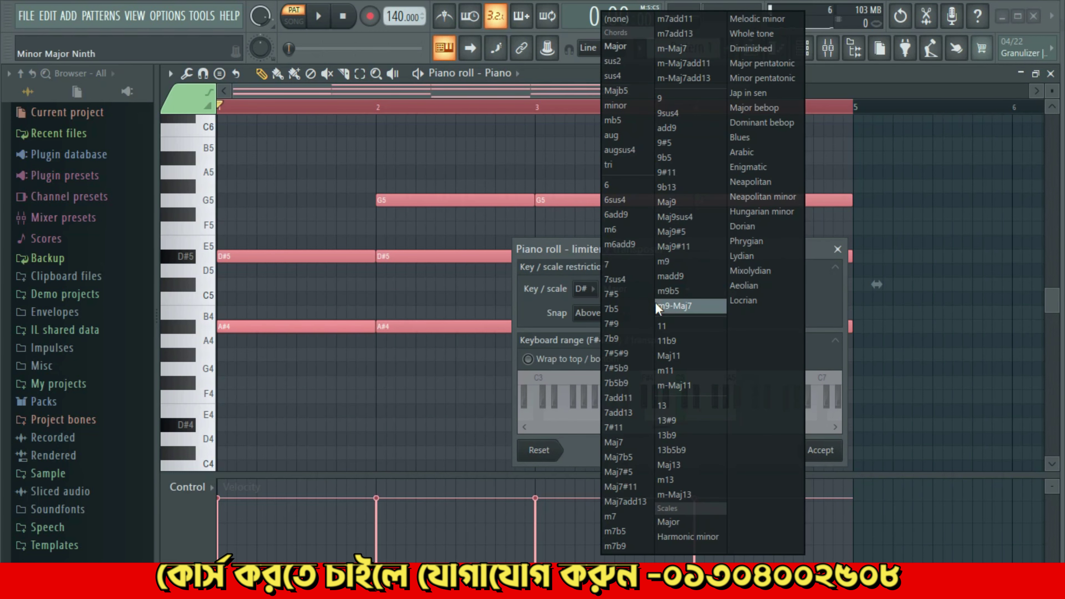
click(614, 106)
drag(639, 248, 615, 254)
key(space)
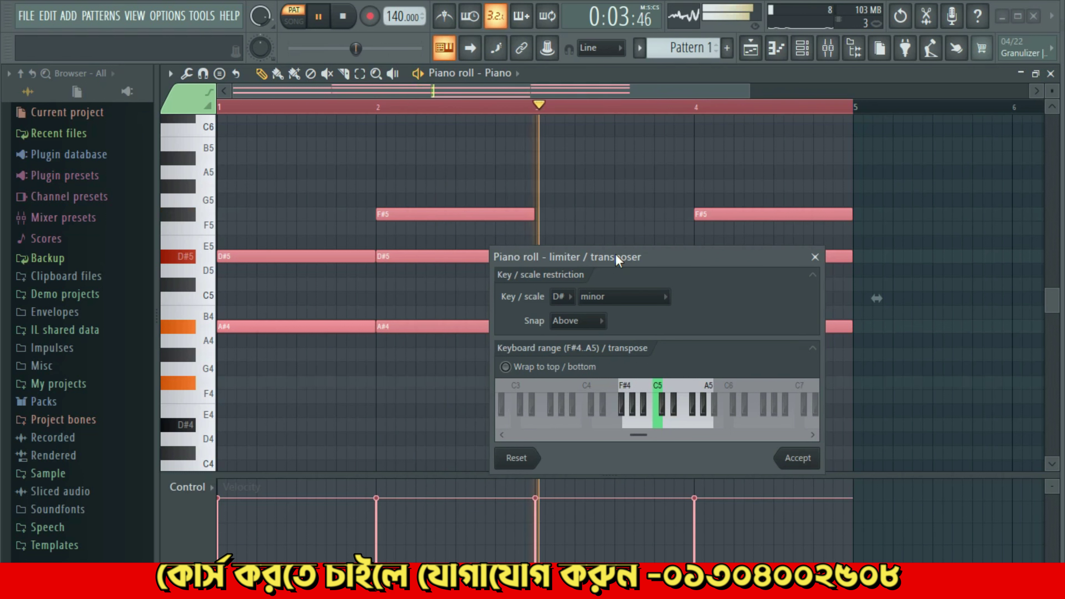
drag(615, 254, 387, 432)
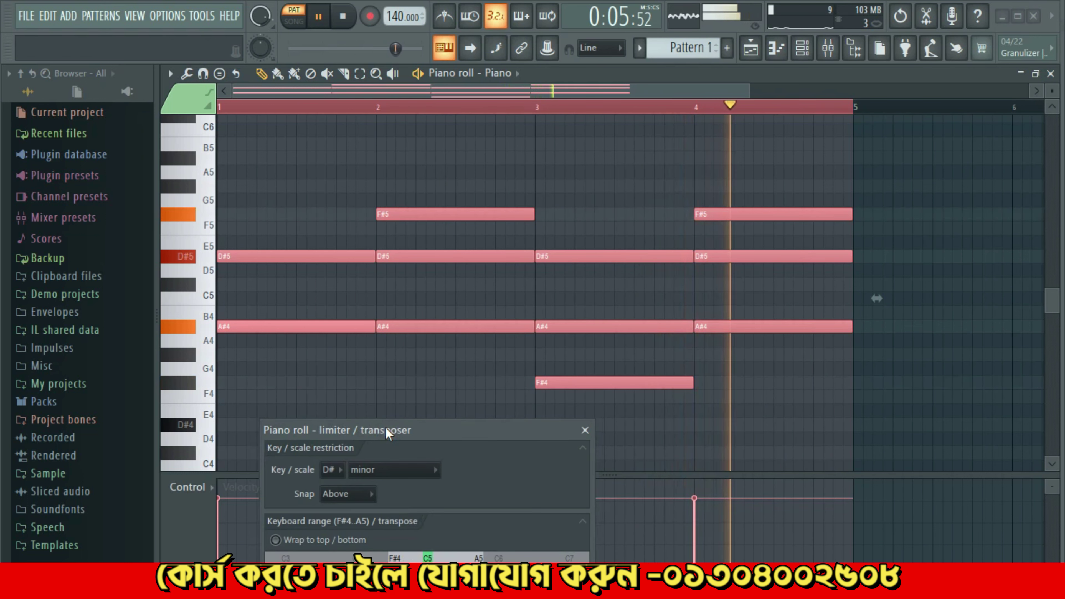
drag(387, 432, 601, 254)
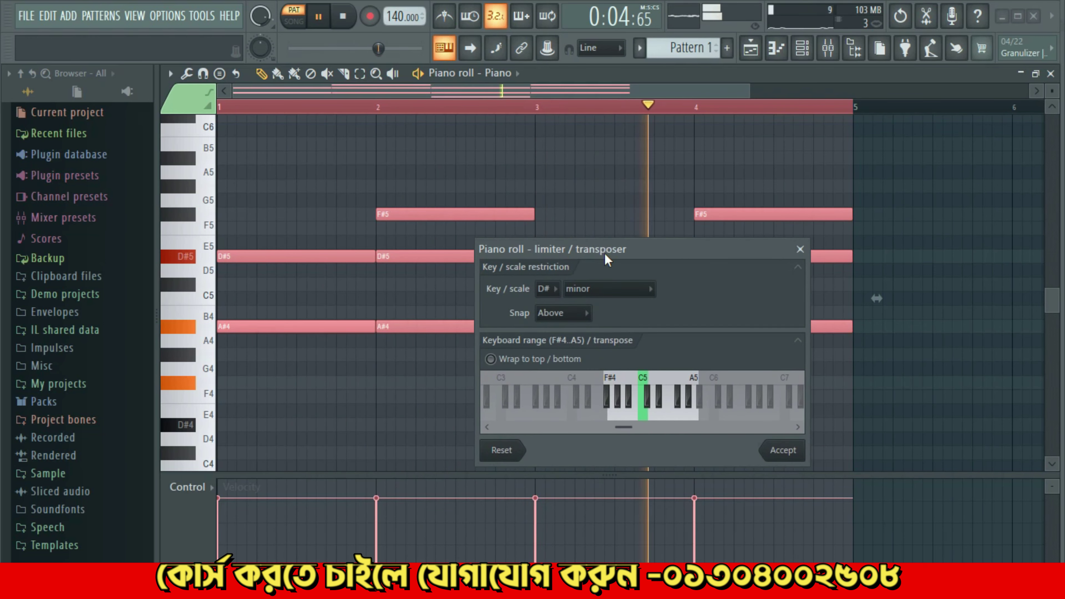
key(space)
- Try the Under snap mode and set the snap to Alternate
click(565, 315)
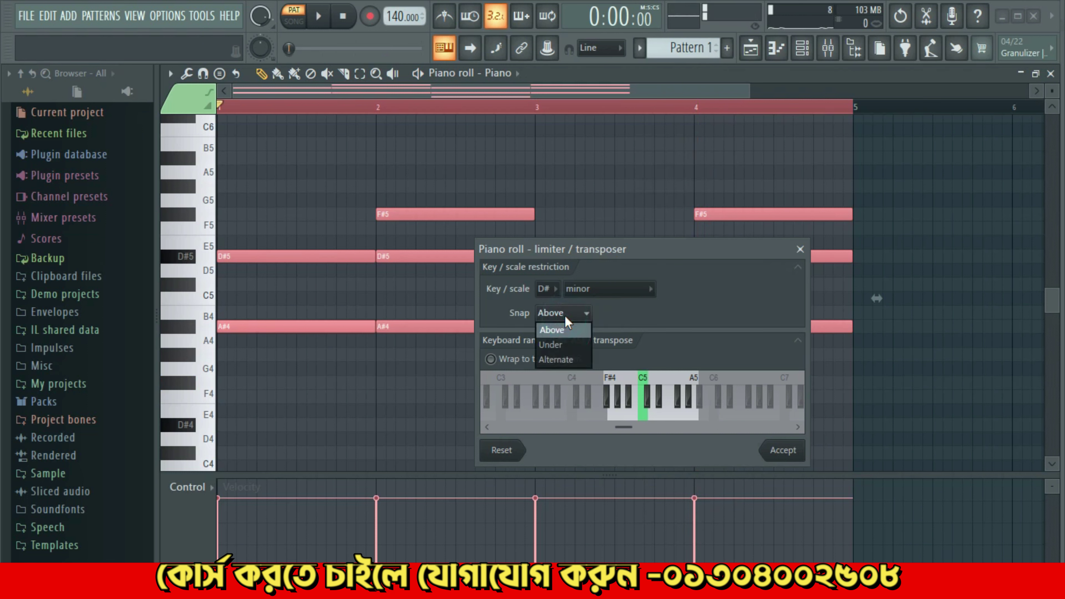
click(562, 346)
click(565, 318)
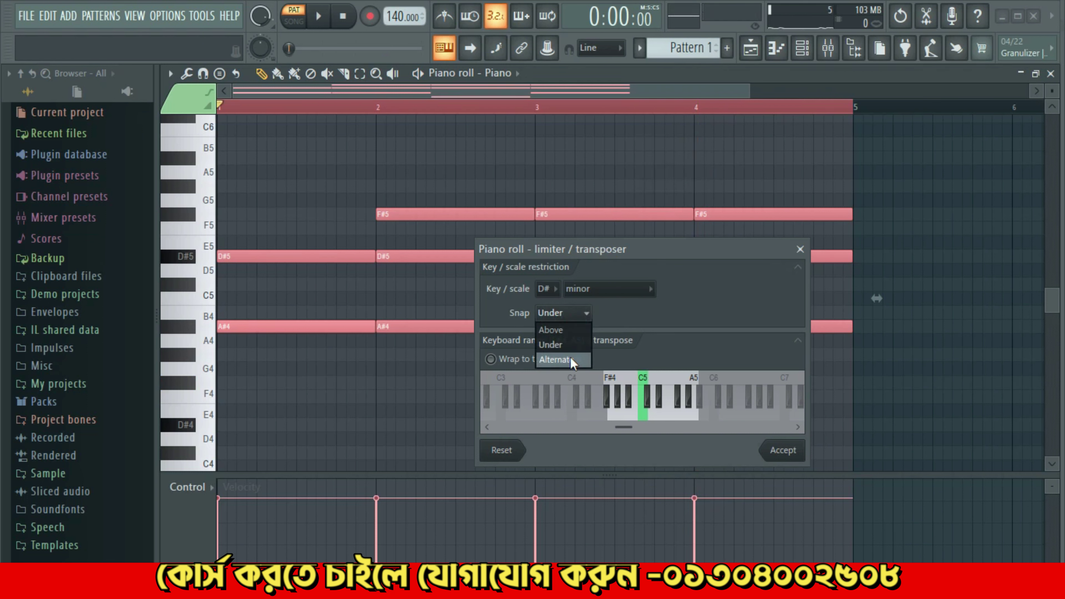
click(562, 359)
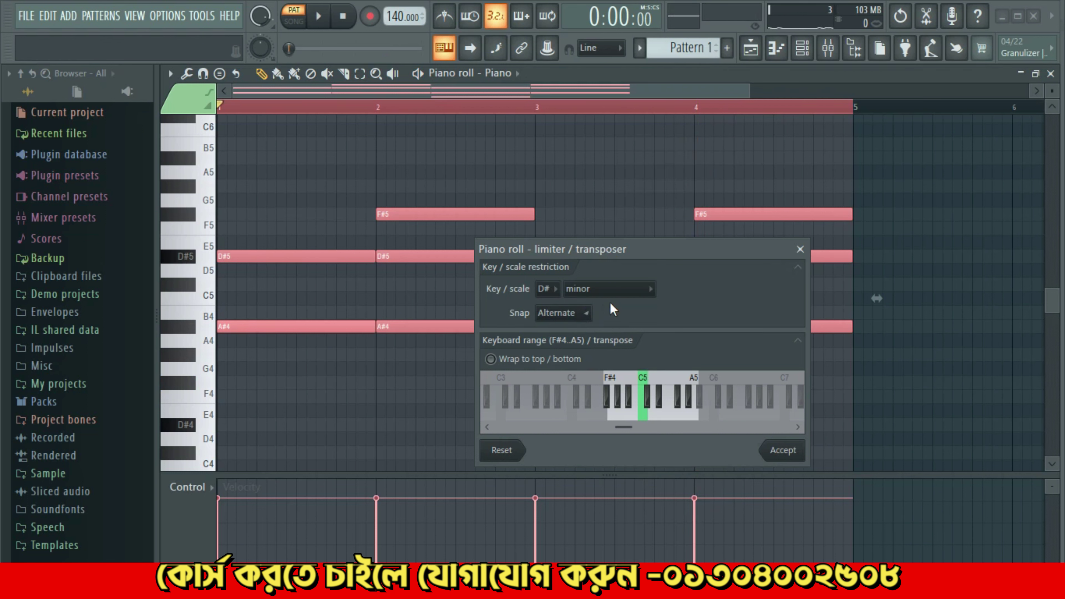
- Set the scale restriction to Minor pentatonic and start playback of the adjusted notes
click(633, 290)
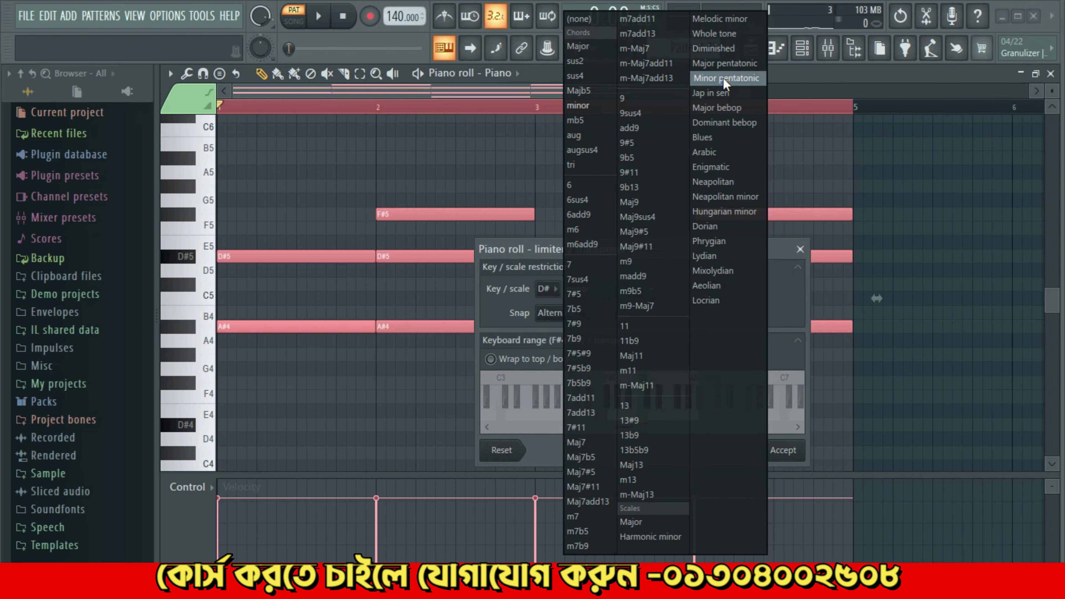
click(747, 81)
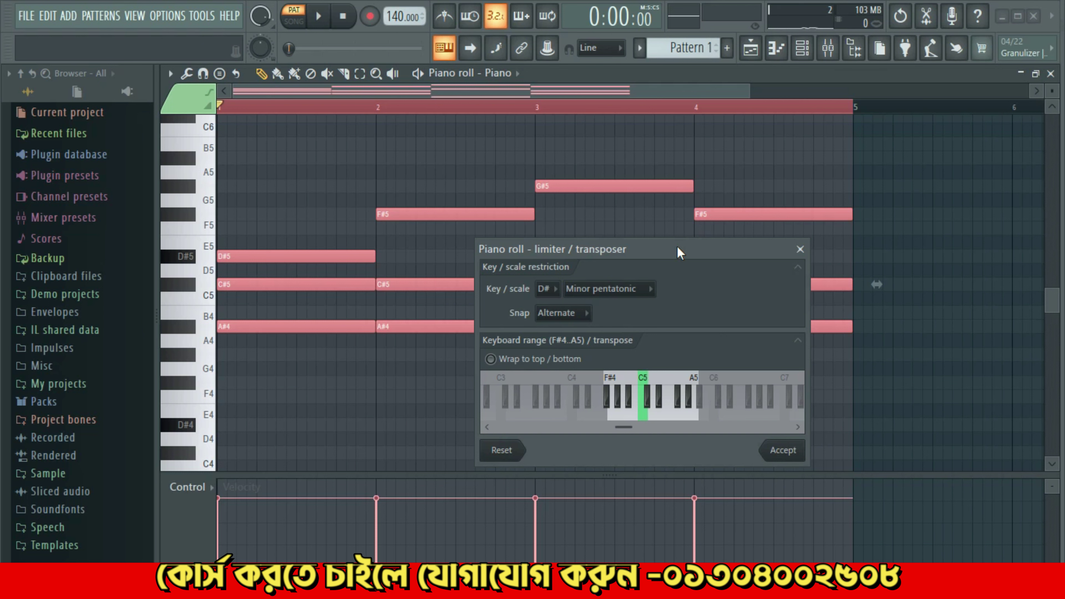
key(space)
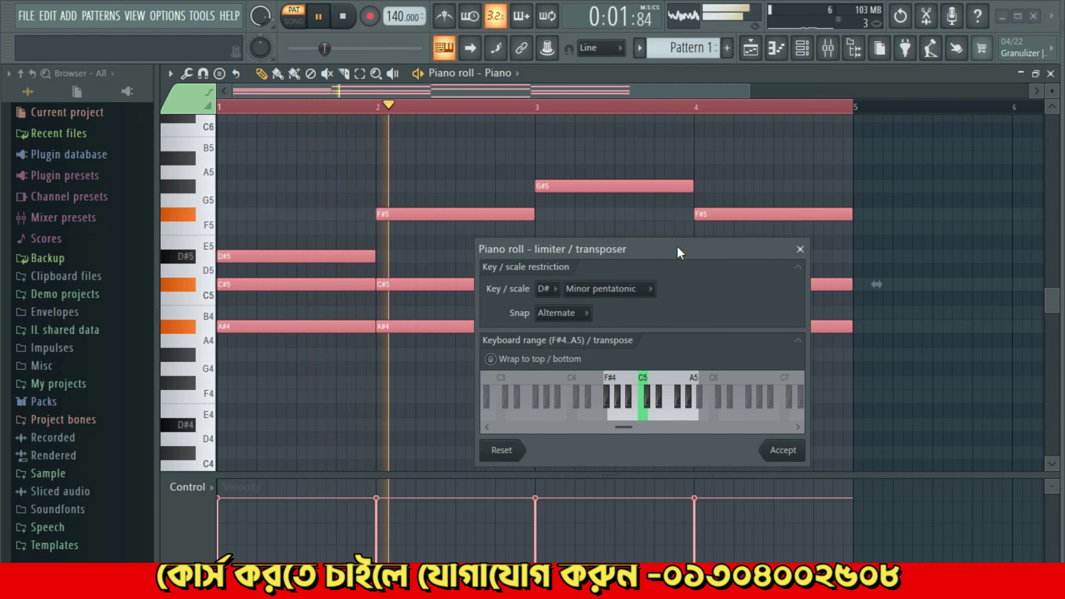
- Stop the playback and accept the D# Minor pentatonic adjustment of the notes
drag(677, 246, 626, 157)
key(space)
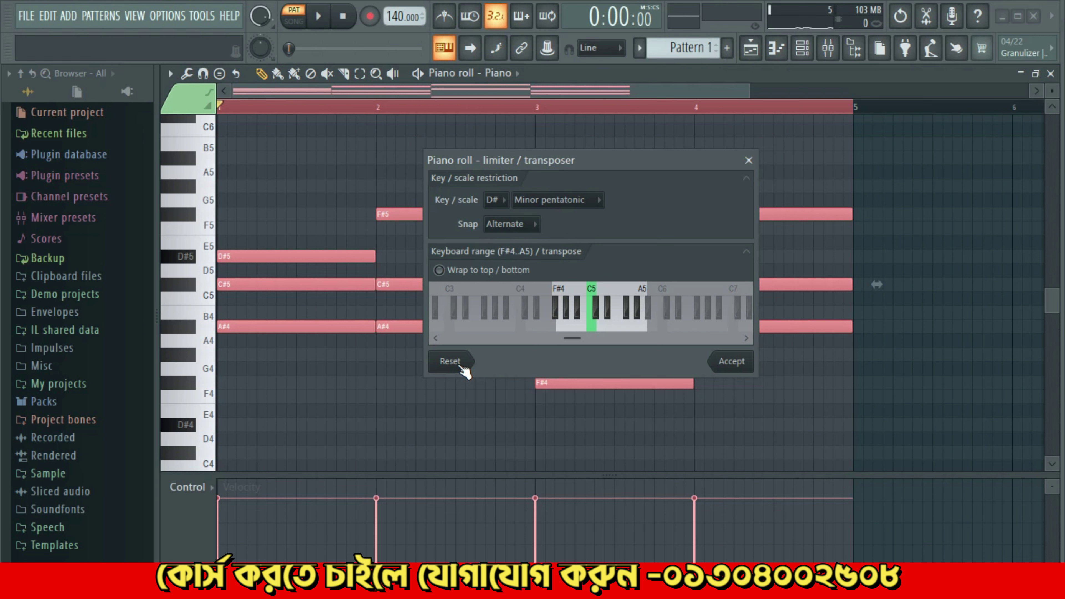
click(743, 364)
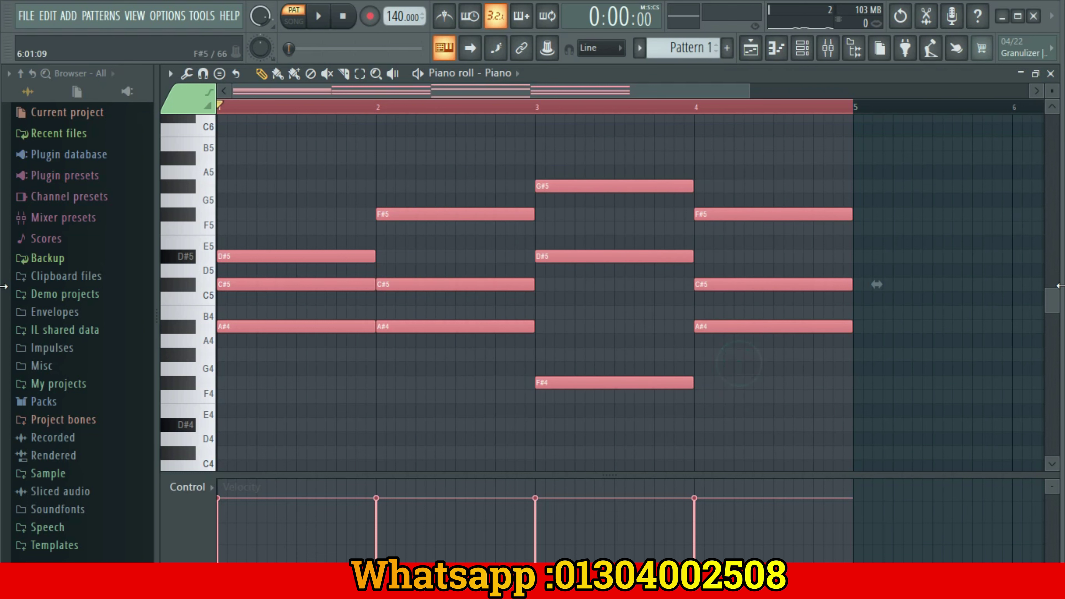
- Try restricting the notes to C minor with the limiter/transposer
mouse_move(1053, 299)
mouse_down()
mouse_move(1054, 264)
mouse_move(1055, 308)
mouse_up()
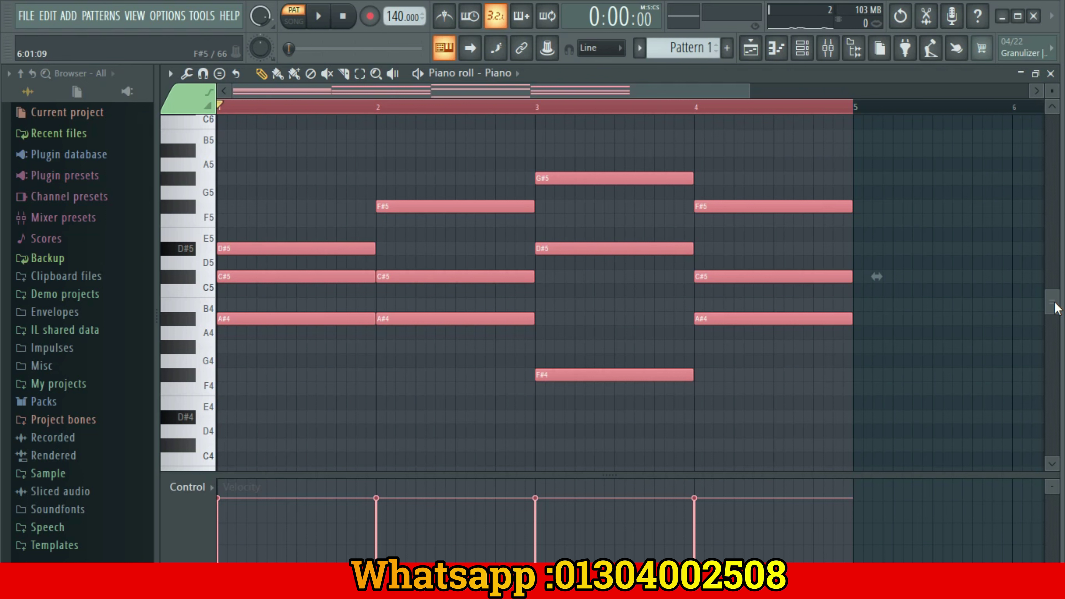
key(alt+k)
click(493, 199)
click(497, 214)
click(567, 202)
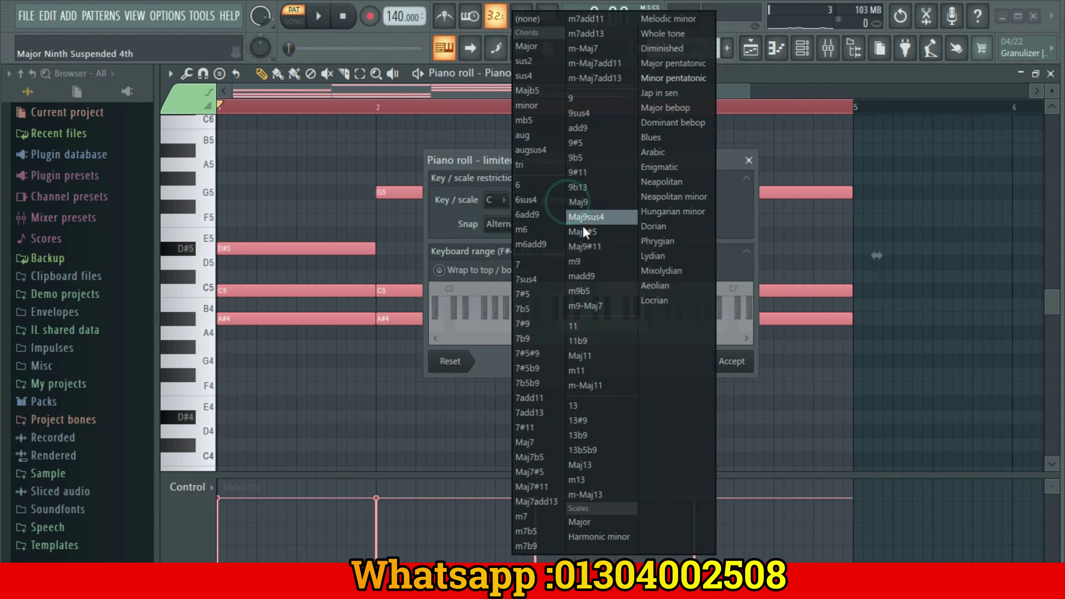
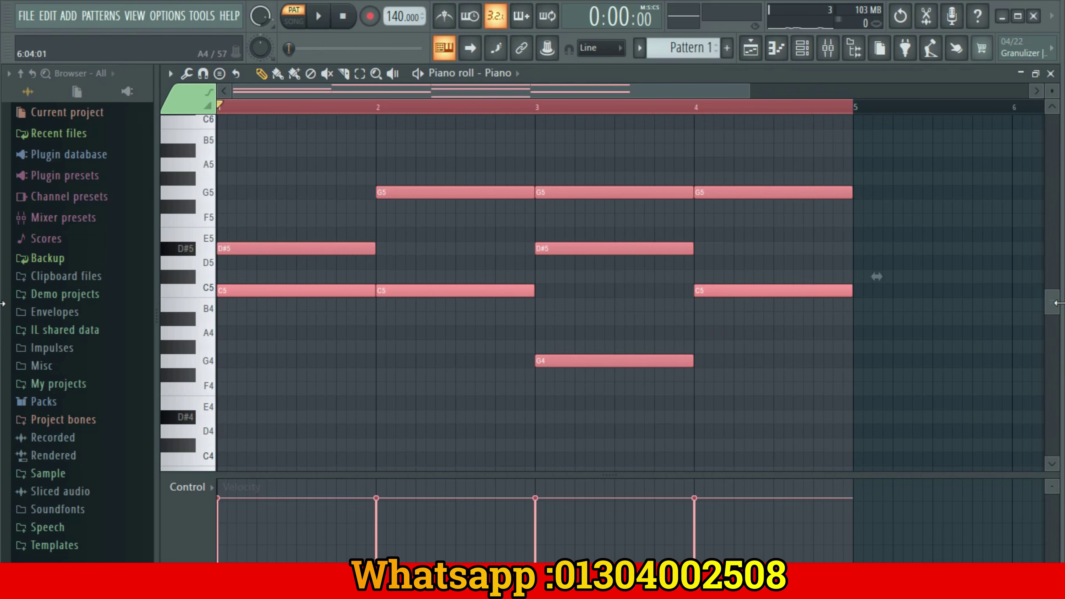
- Select the whole chord progression and delete all its notes from the piano roll
scroll(1053, 324, down, 5)
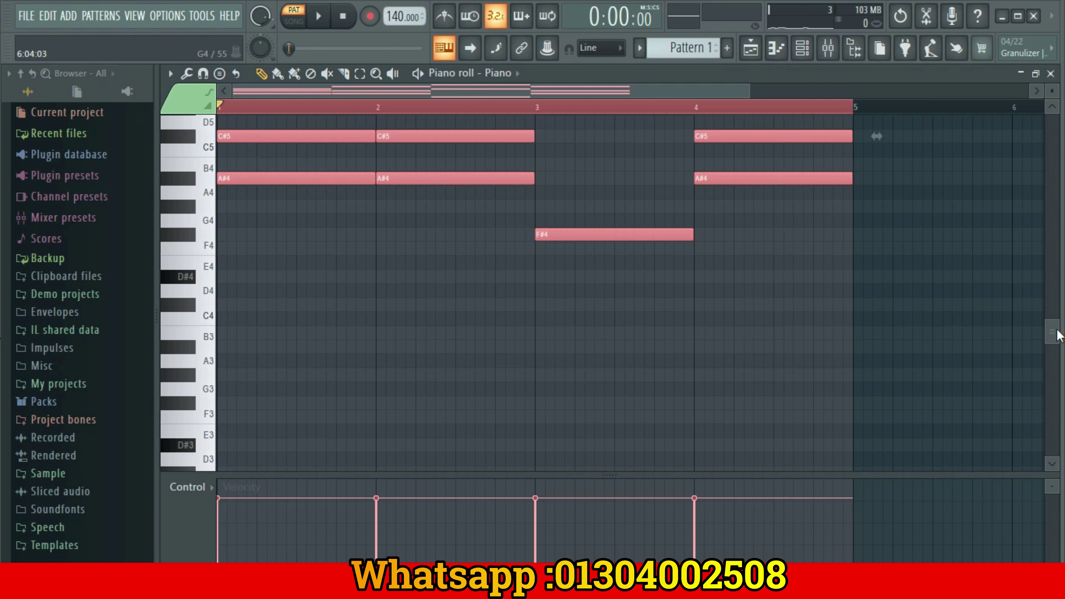
drag(1057, 331, 1056, 301)
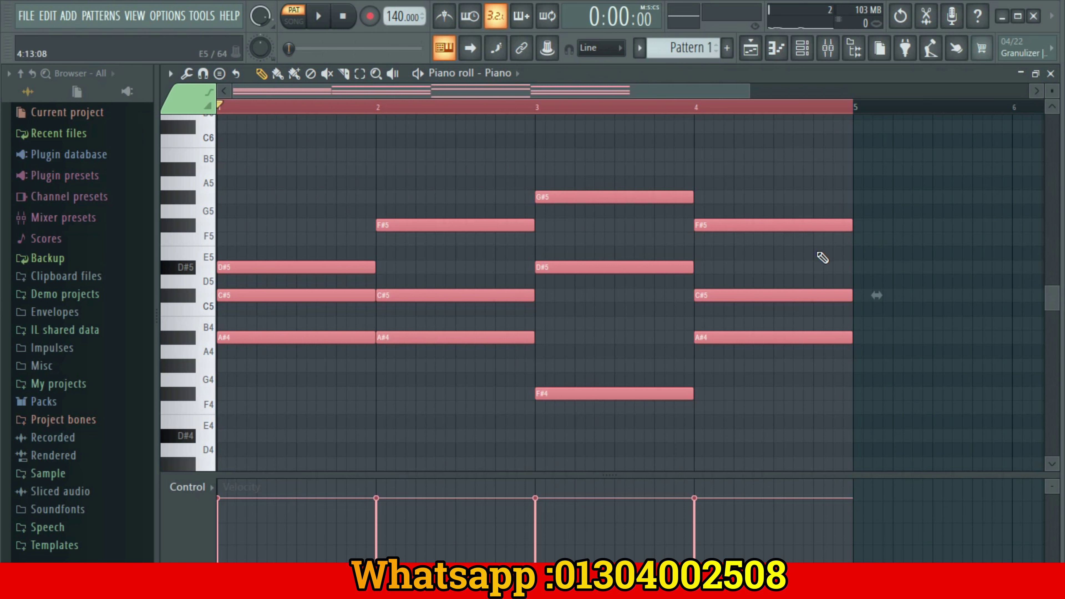
key(ctrl+a)
key(Delete)
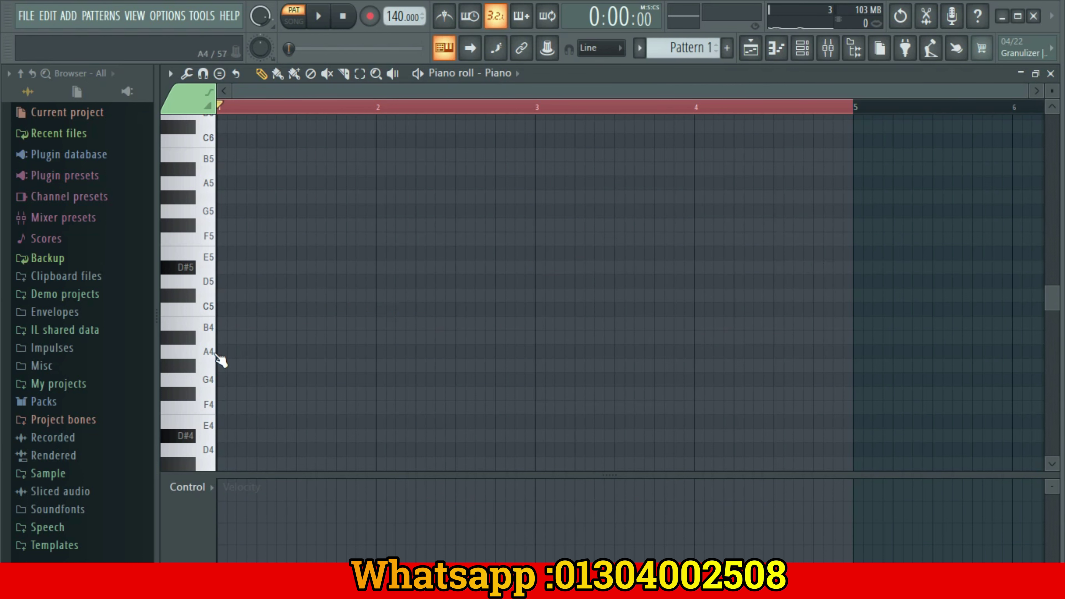
- Draw one-bar chords with B4, D#5 and G#5 in bar 1 and G#4, C#5 and F5 in bar 2
click(220, 324)
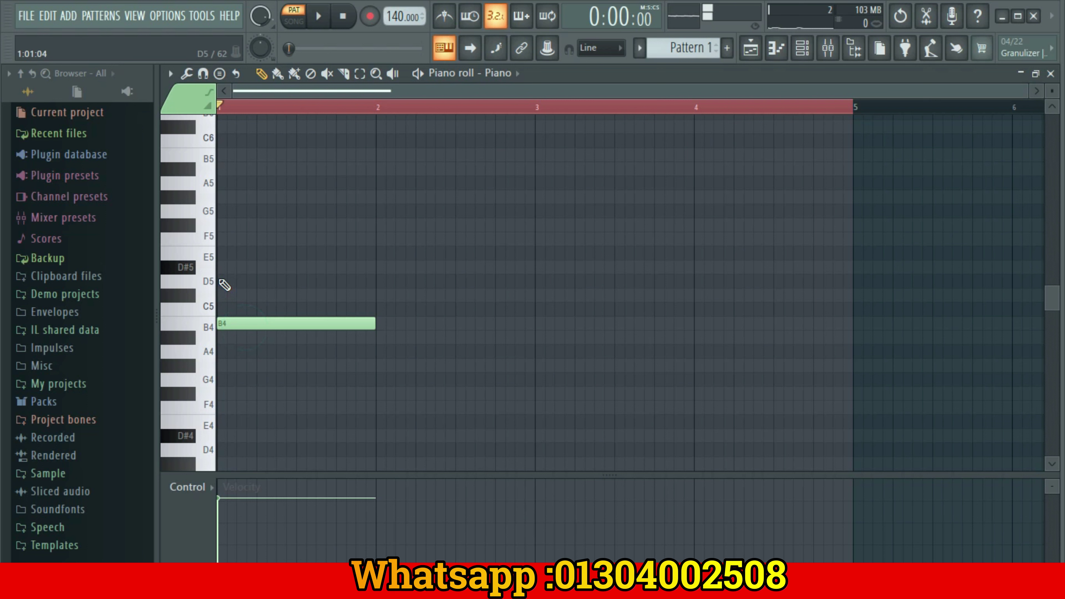
click(218, 267)
click(219, 197)
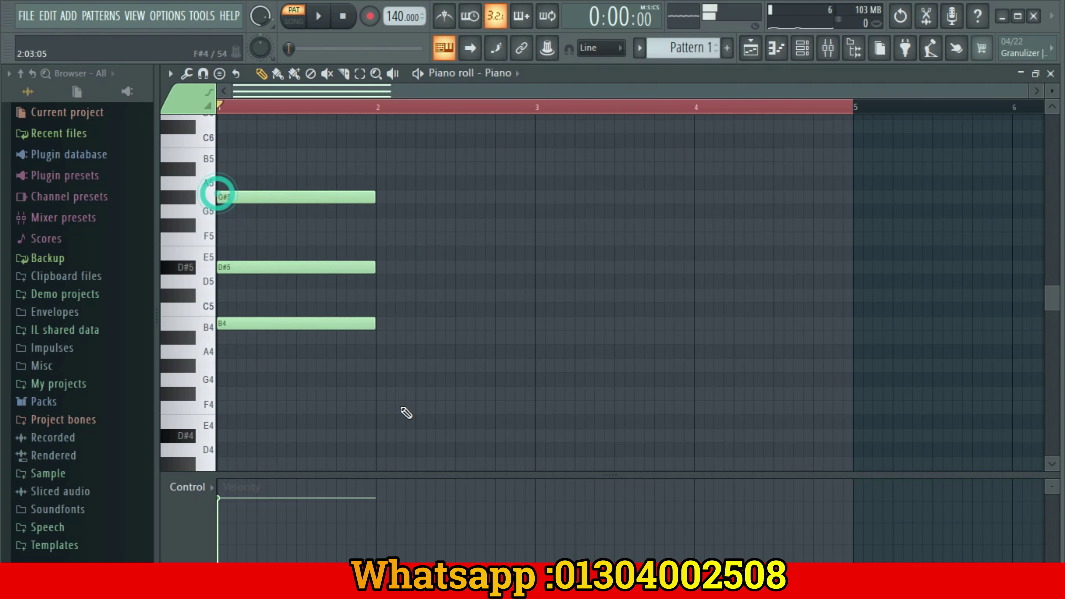
click(376, 365)
click(376, 295)
click(375, 239)
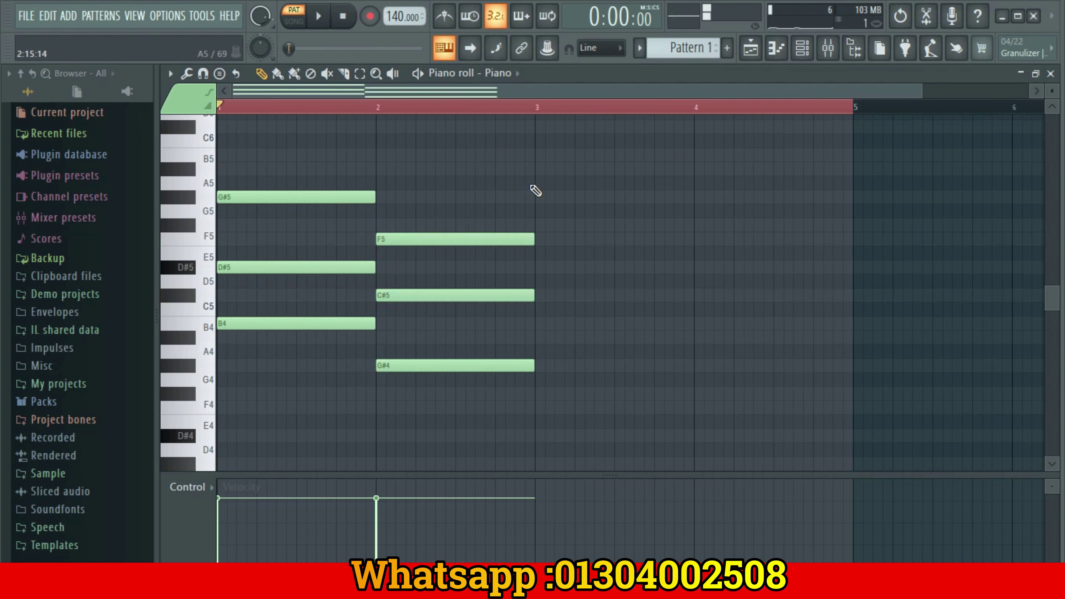
- Add one-bar chords with A5, E5 and B4 in bar 3 and D5, G5 and C6 in bar 4
click(534, 183)
click(537, 253)
click(538, 323)
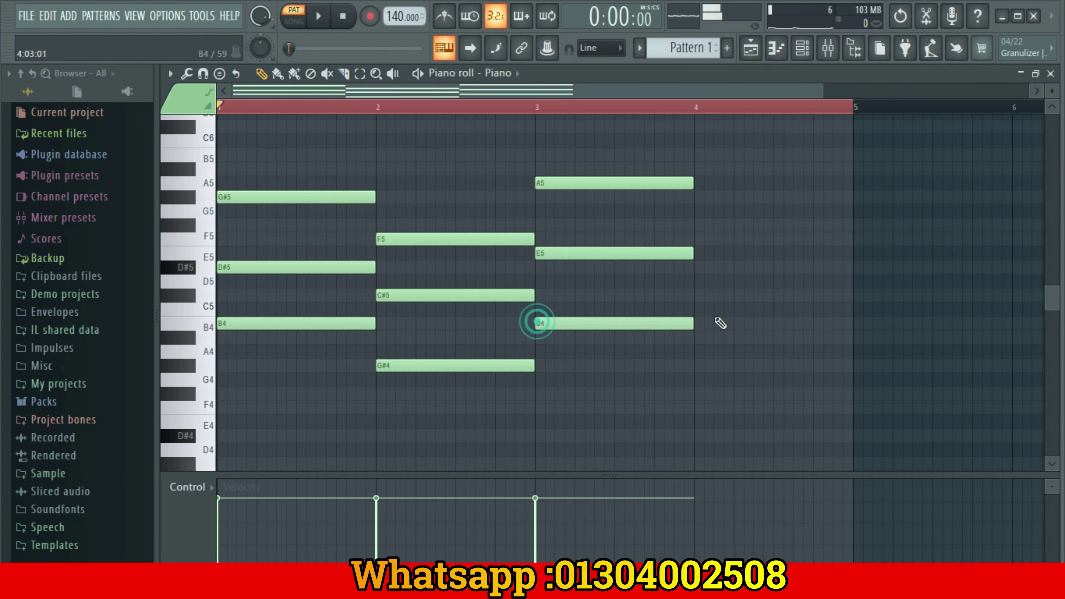
click(696, 281)
click(696, 211)
click(695, 141)
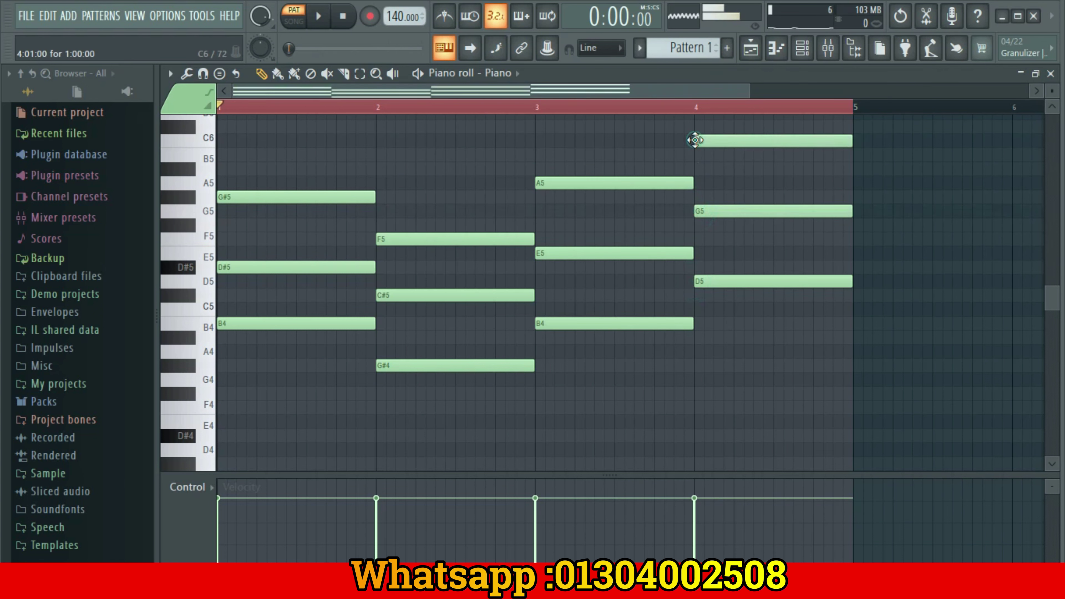
- Select all the new notes and set the limiter/transposer's restriction key to C#
key(ctrl+a)
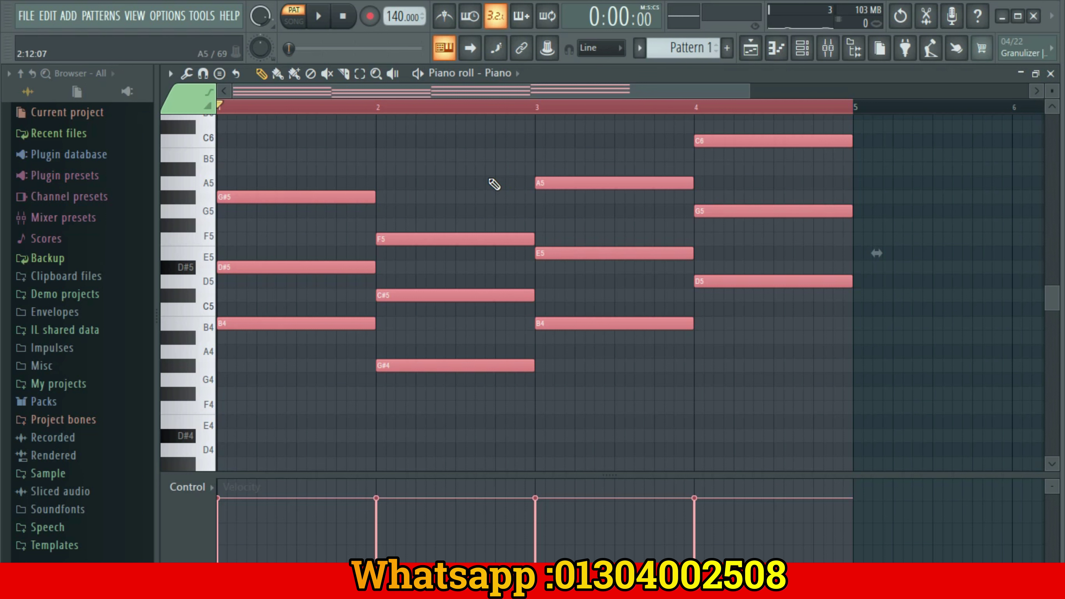
key(alt+k)
drag(554, 160, 741, 166)
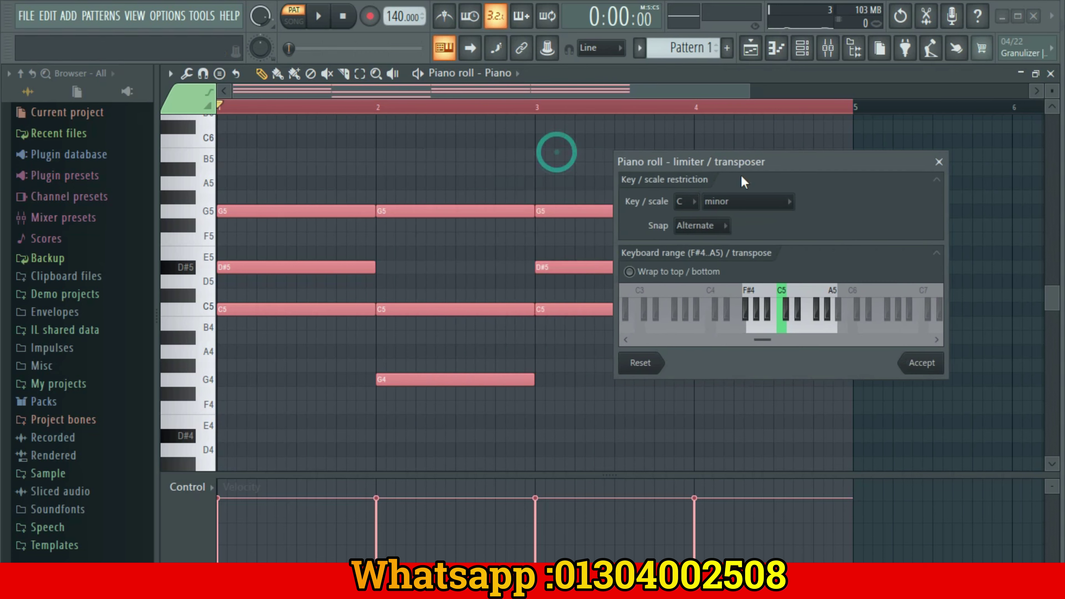
click(691, 203)
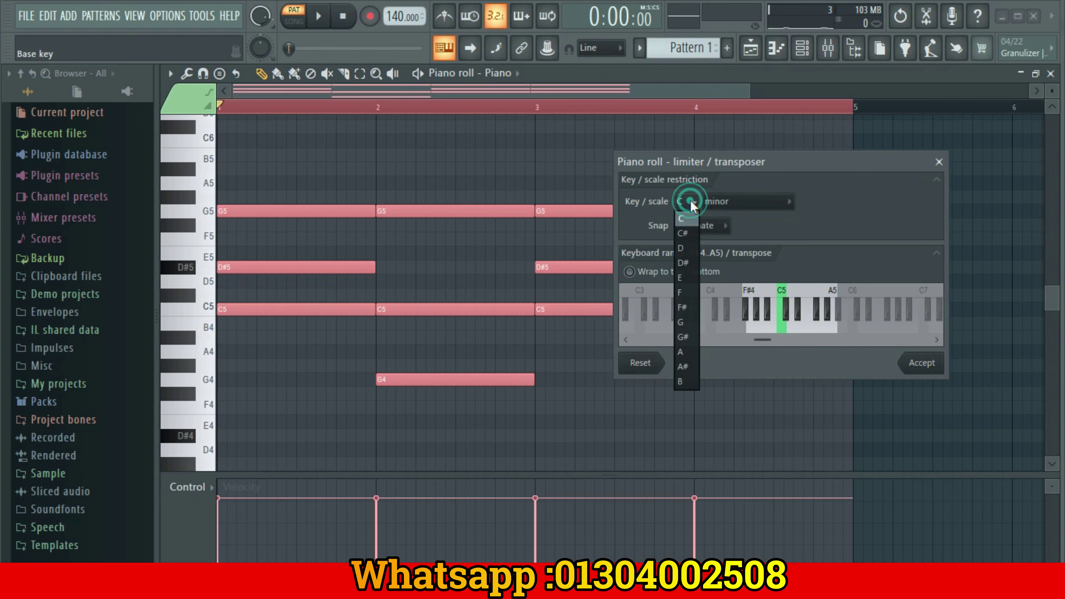
click(684, 235)
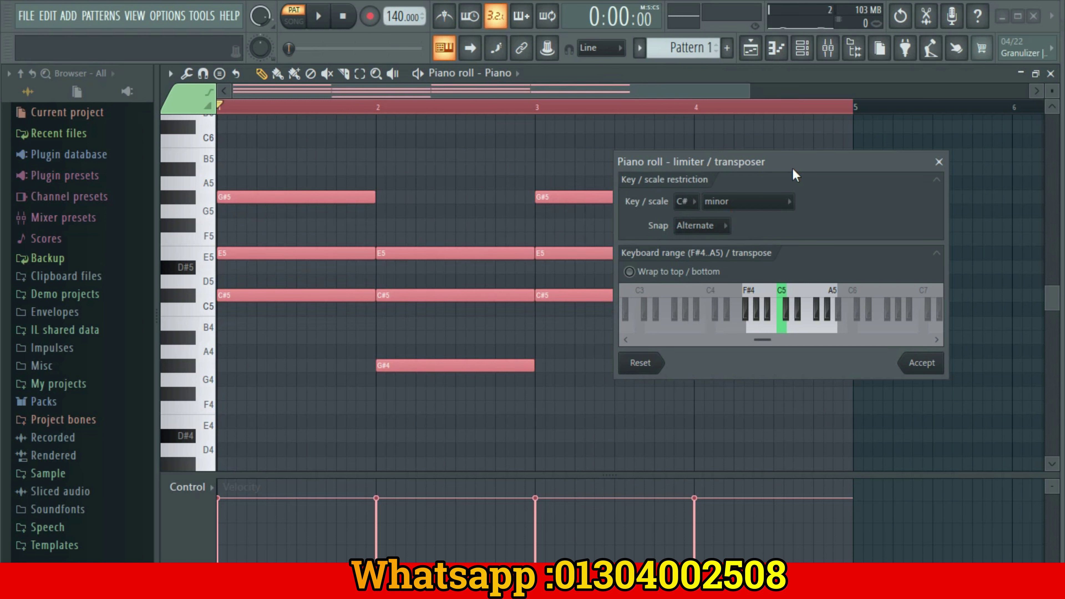
- Change the restriction to the Major chord, clear the dialog away from the notes and audition the progression in C# Major
click(733, 202)
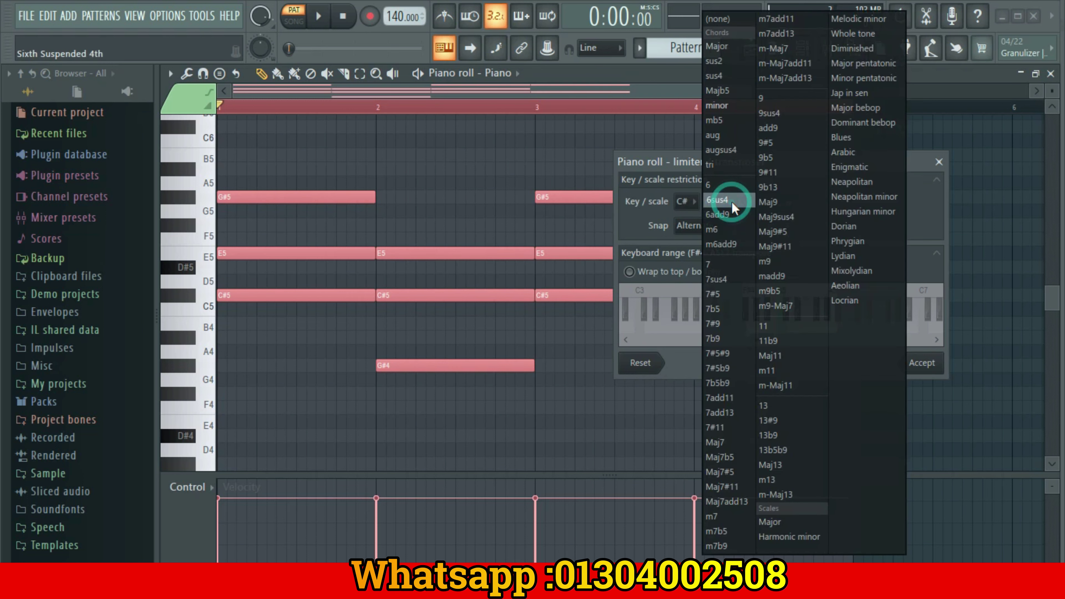
click(718, 46)
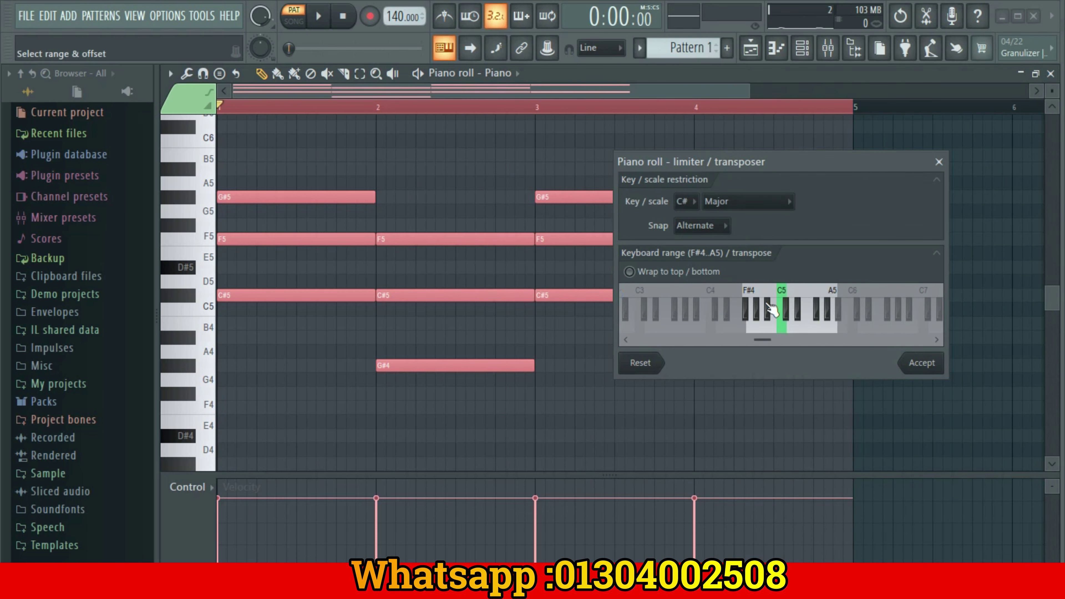
drag(825, 160, 679, 359)
key(space)
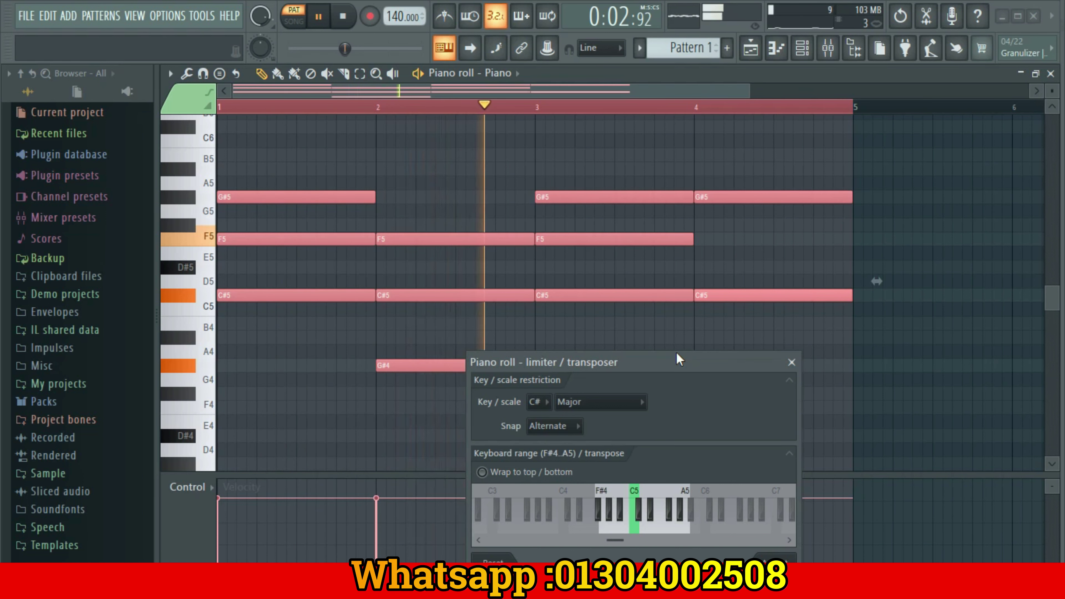
drag(677, 356, 680, 245)
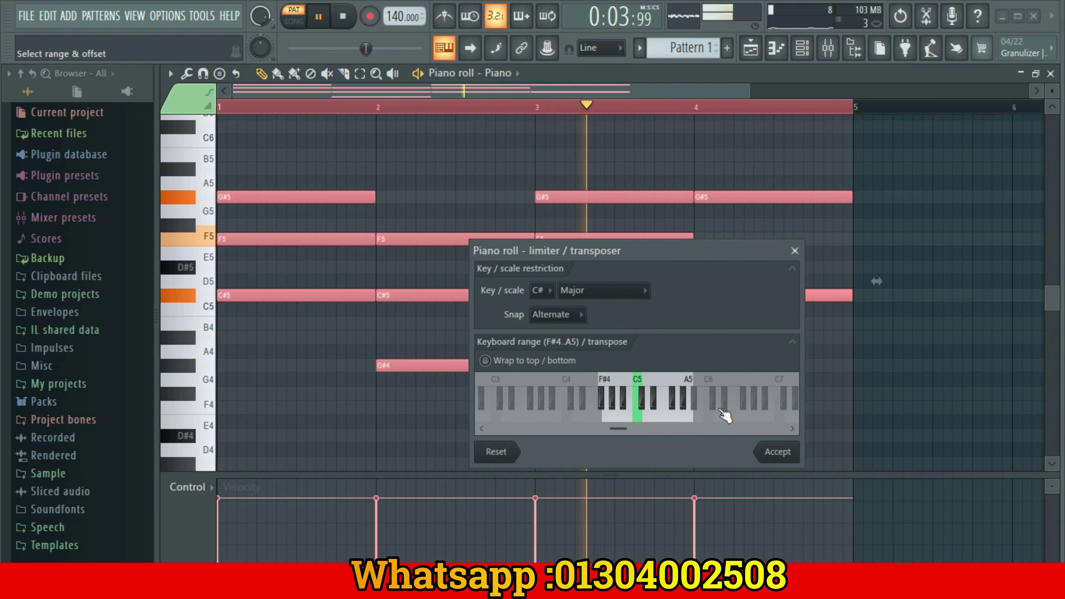
key(space)
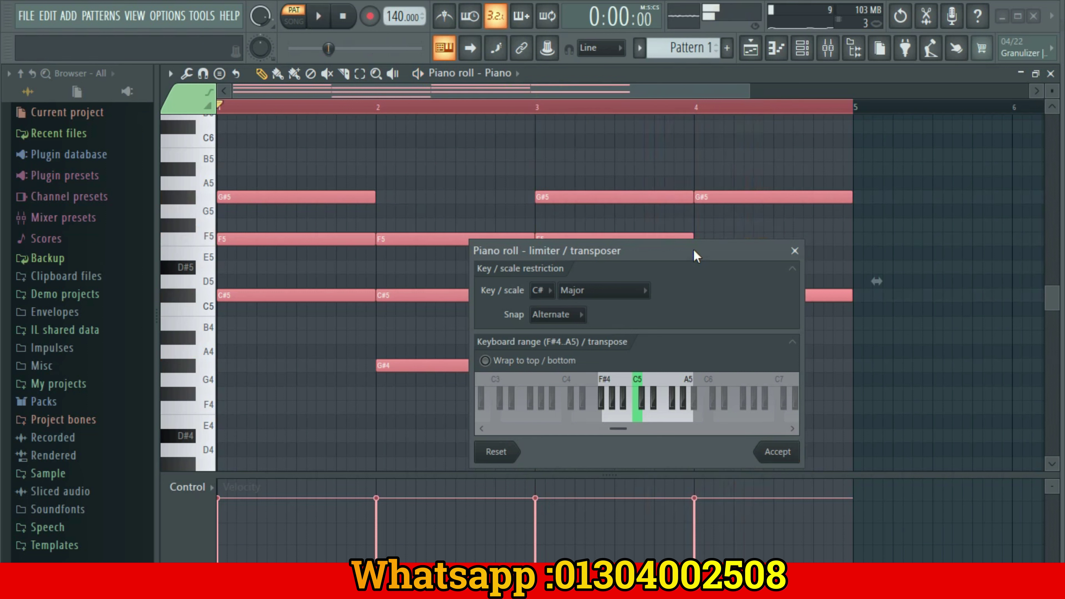